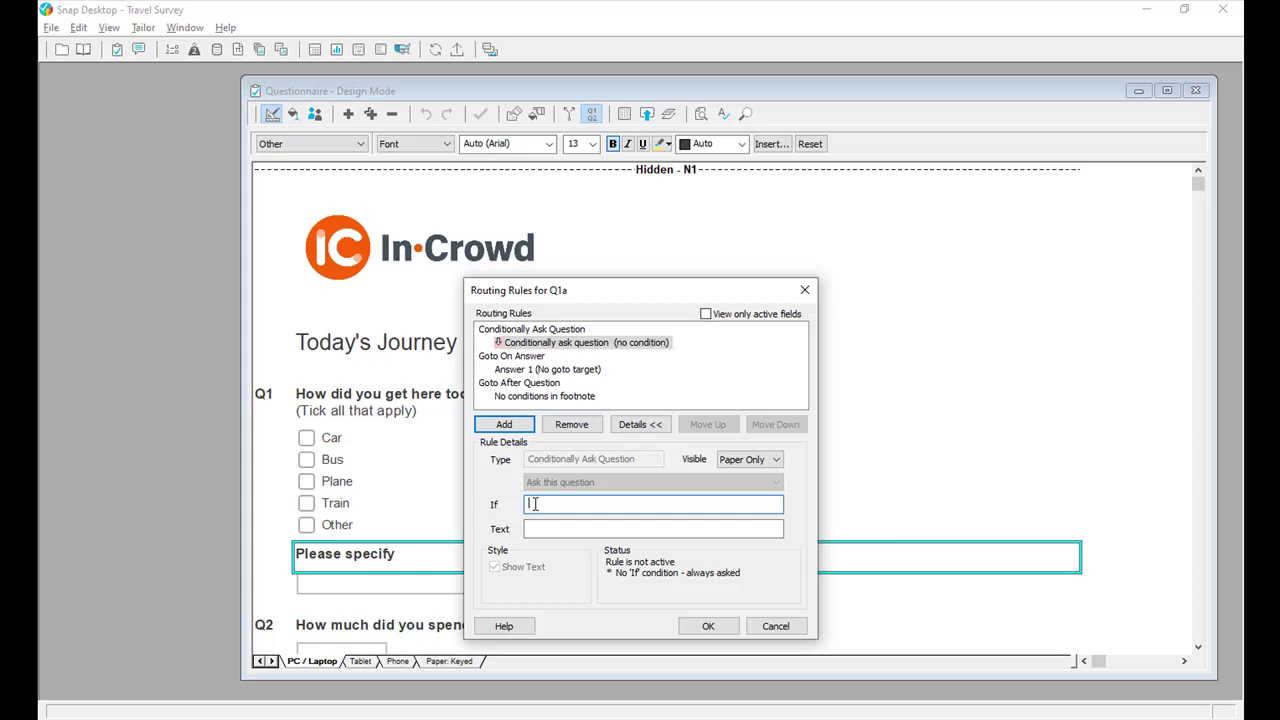
# Step: Set the routing rule condition for Q1a to Q1=5 and apply the rule
pyautogui.write('Q1')
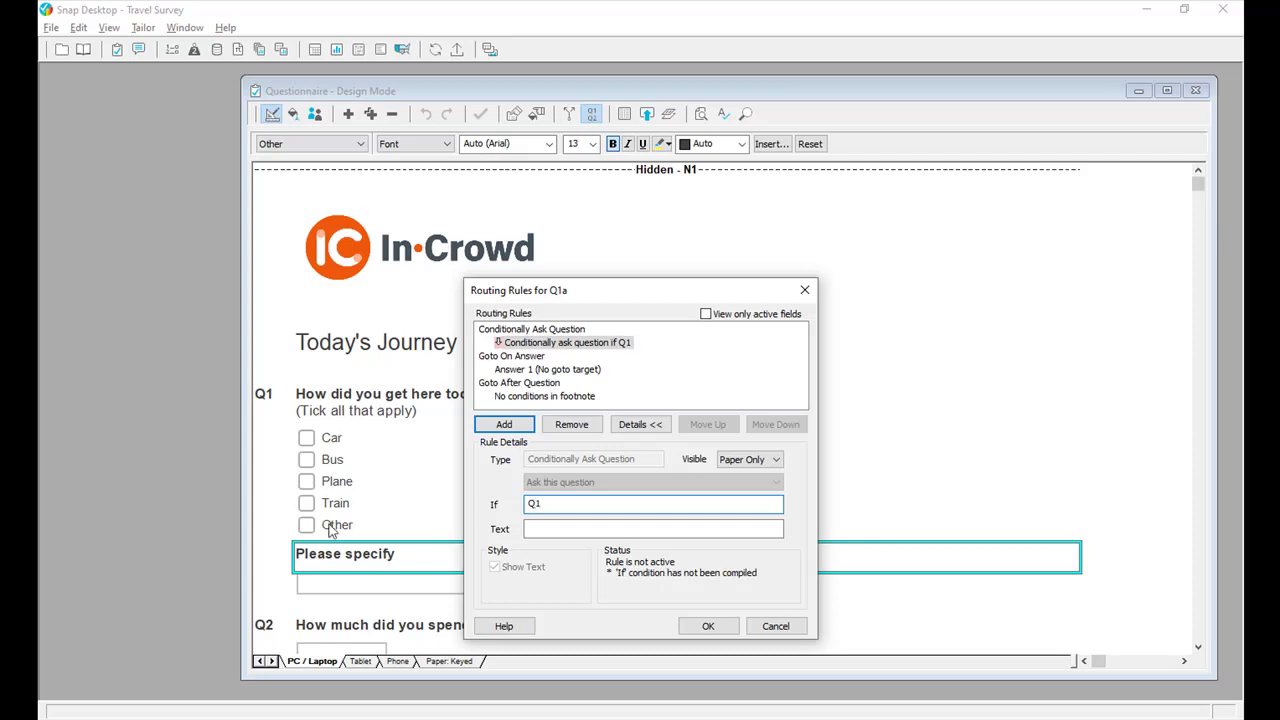
pyautogui.write('=5')
pyautogui.click(710, 627)
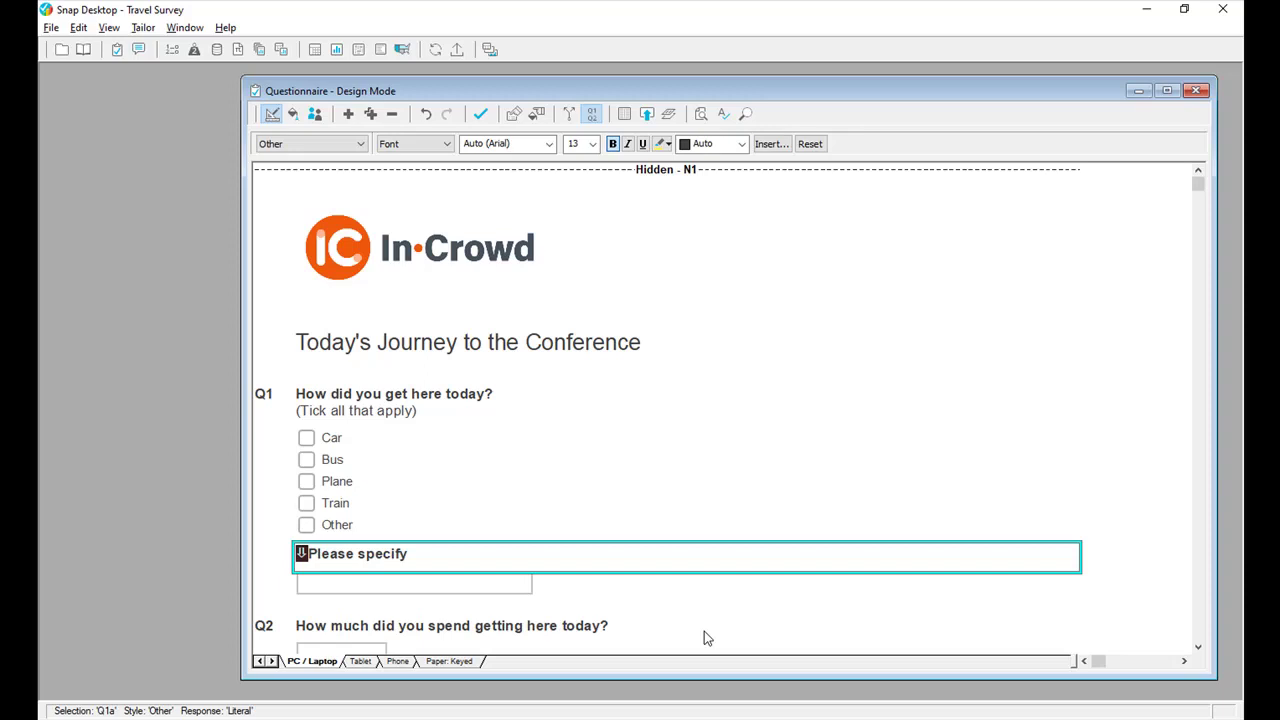
# Step: Set the valid response range of Q2, "How much did you spend getting here today?", to 0 to 500
pyautogui.scroll(-4, 704, 632)
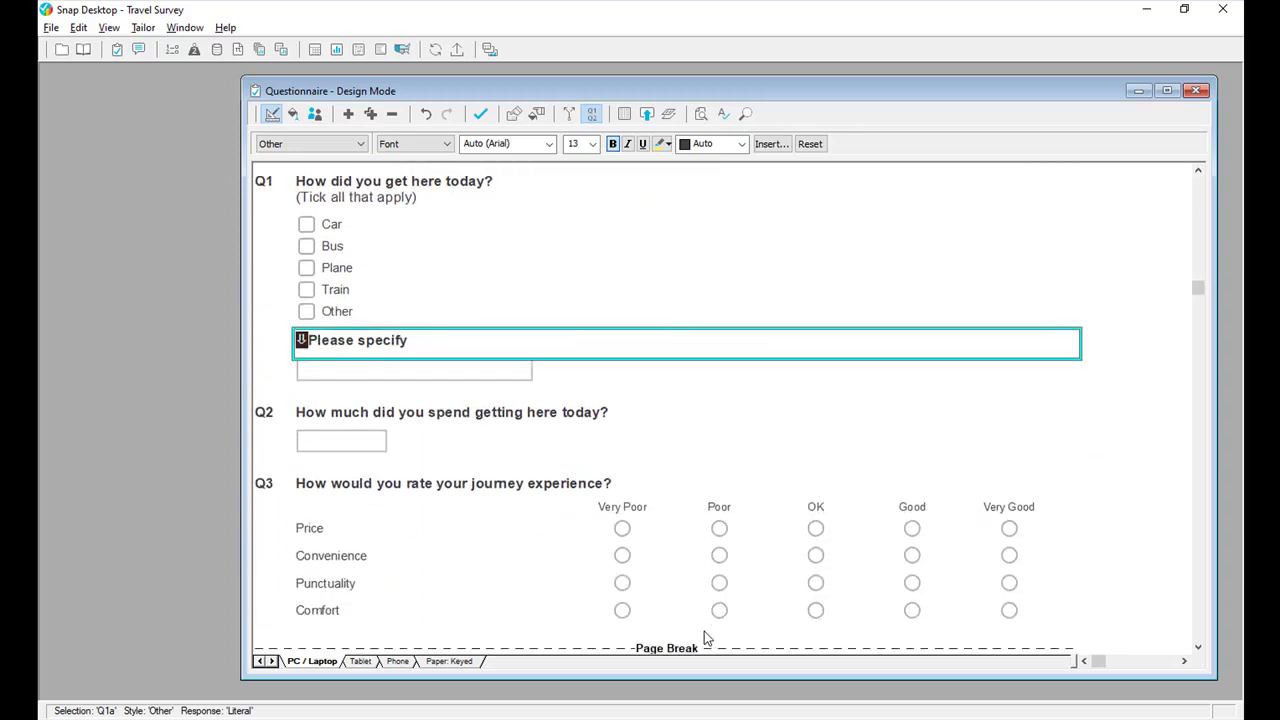
pyautogui.click(614, 413)
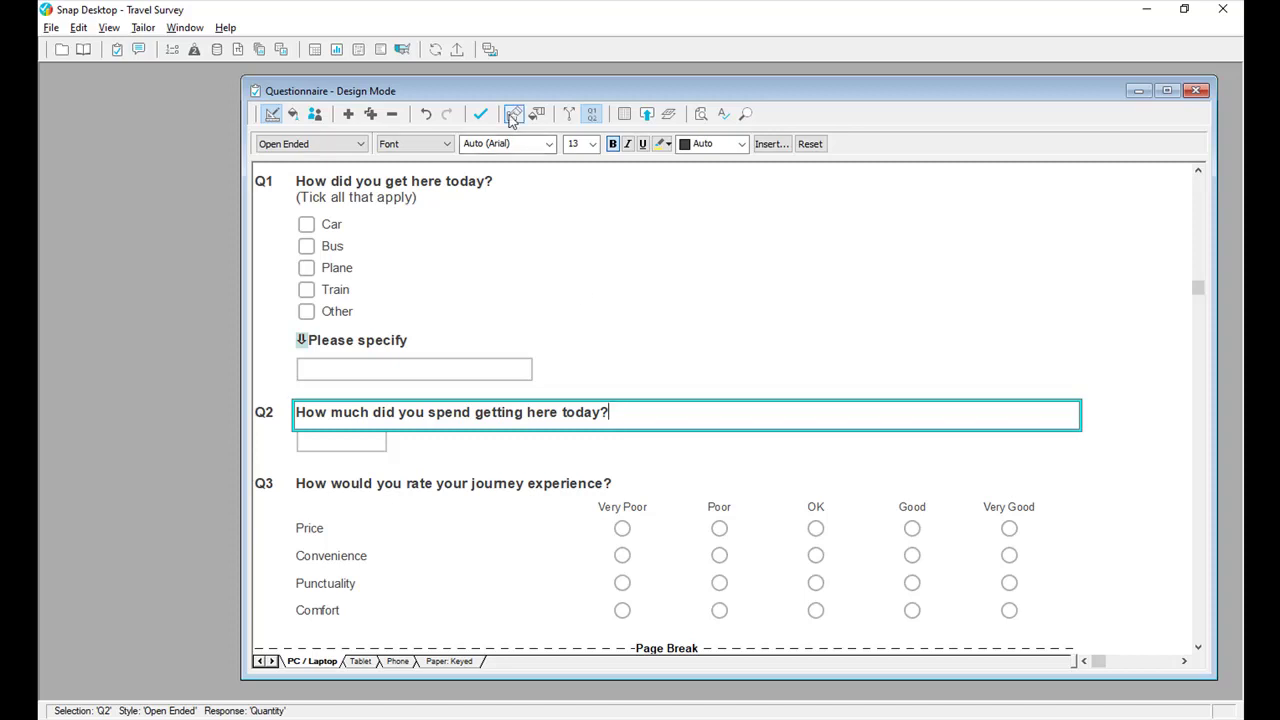
pyautogui.rightClick(635, 413)
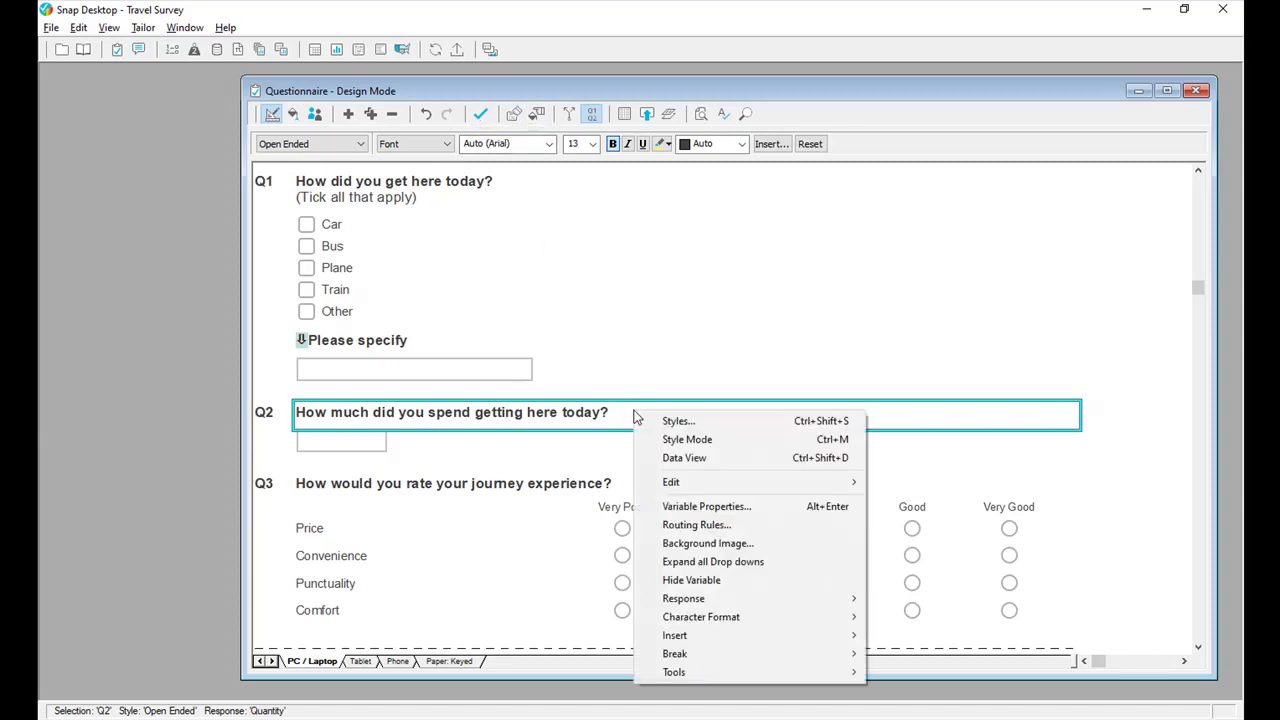
pyautogui.click(683, 515)
pyautogui.moveTo(756, 513); pyautogui.dragTo(823, 643)
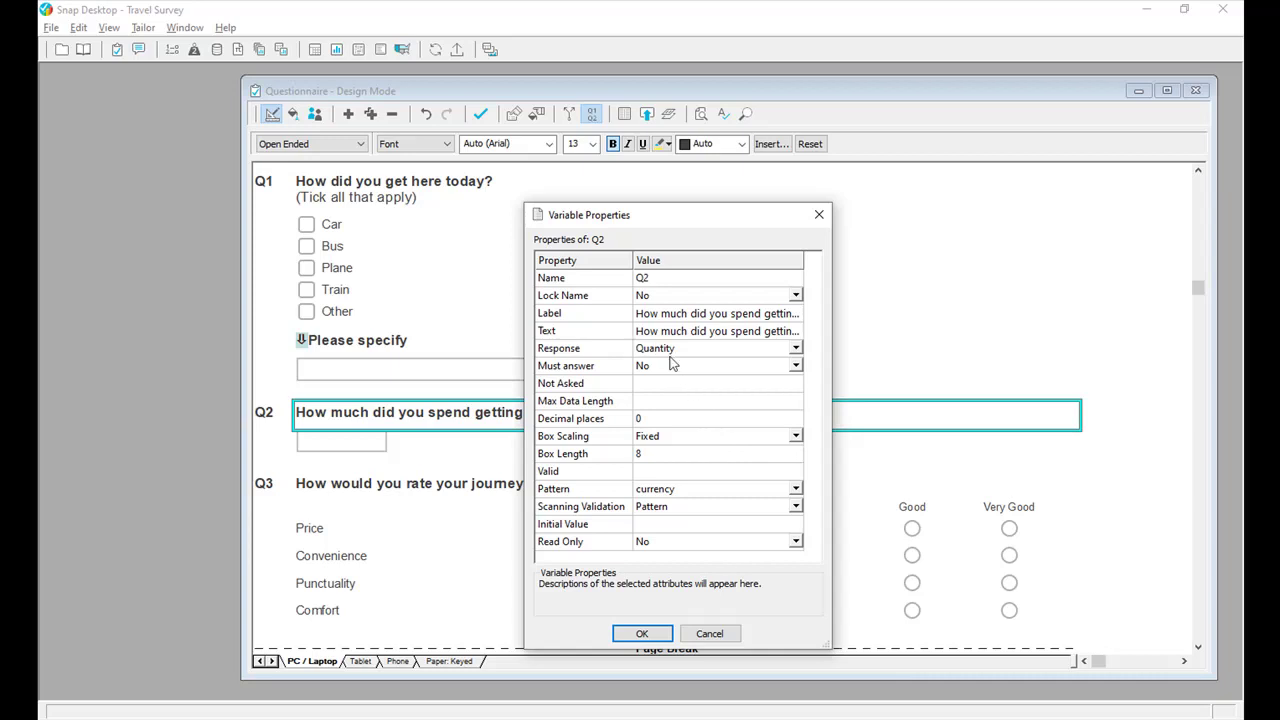
pyautogui.click(645, 473)
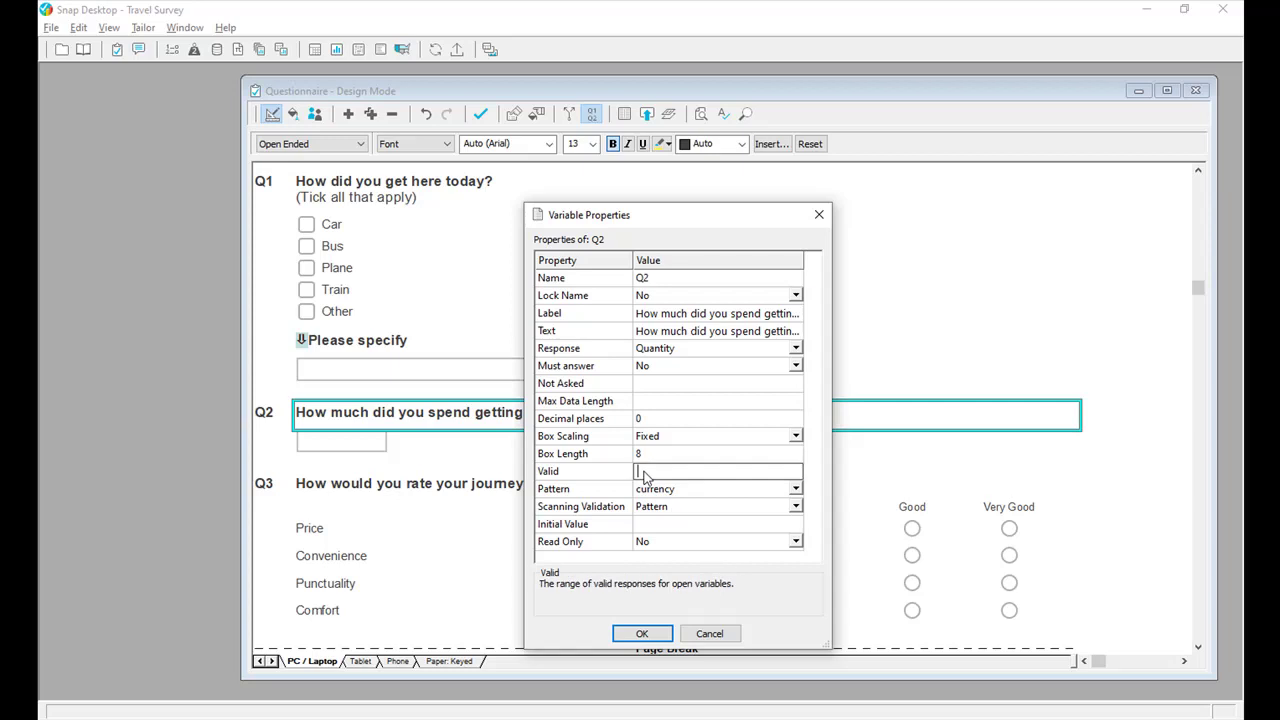
pyautogui.write('0 to 500')
# Step: Set Q2's decimal places to 2 and maximum data length to 7, and apply the variable properties
pyautogui.click(642, 419)
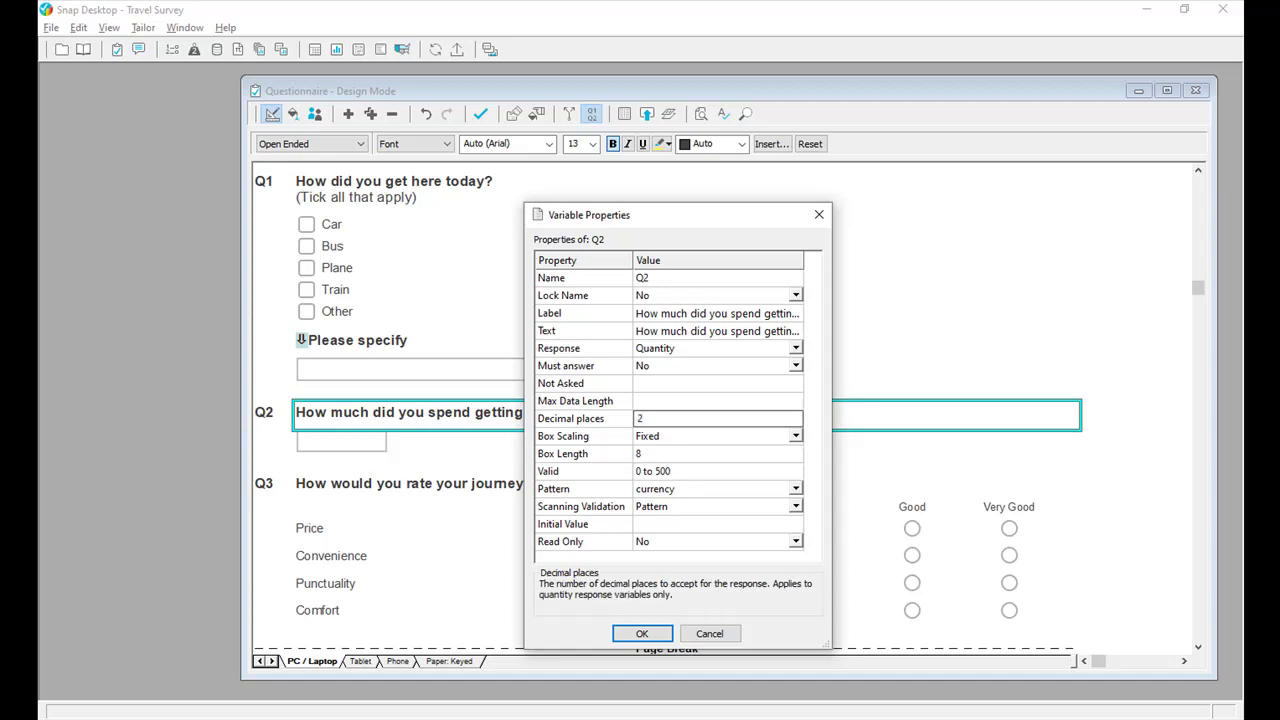
pyautogui.click(643, 402)
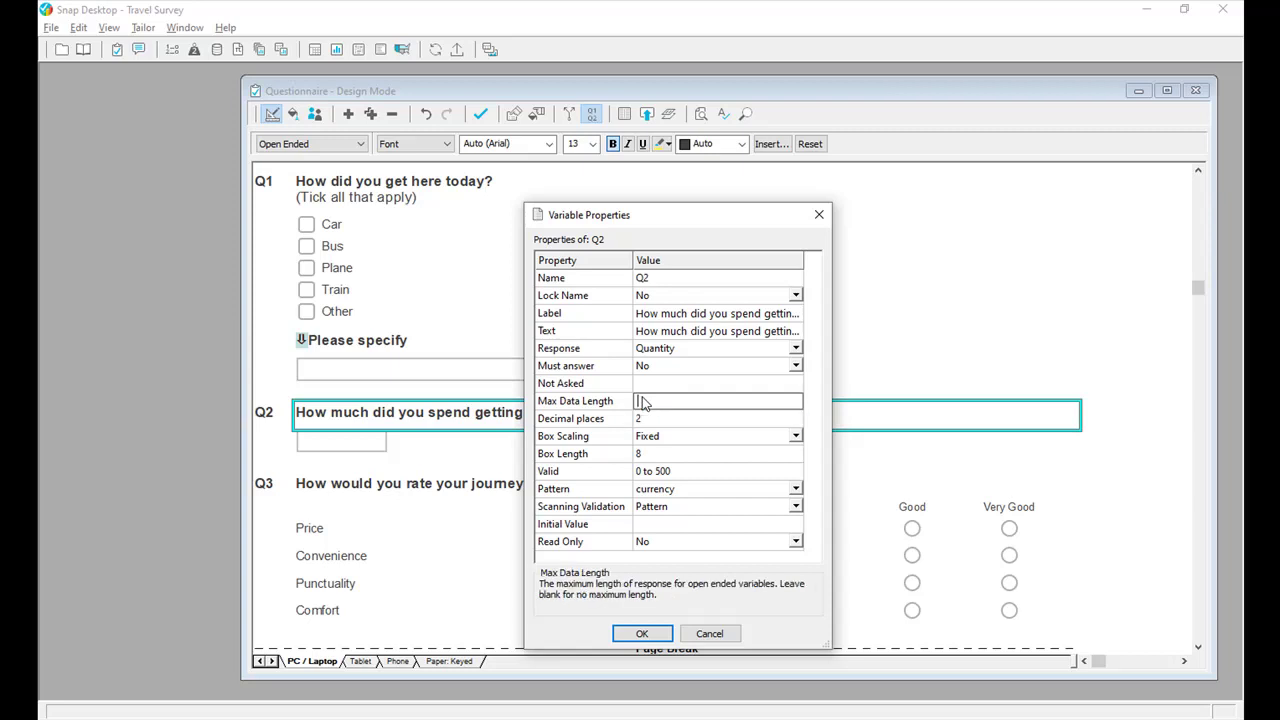
pyautogui.write('7')
pyautogui.click(643, 633)
# Step: Set the answer ordering of Q1, "How did you get here today?", to Random in its variable properties
pyautogui.scroll(2, 647, 634)
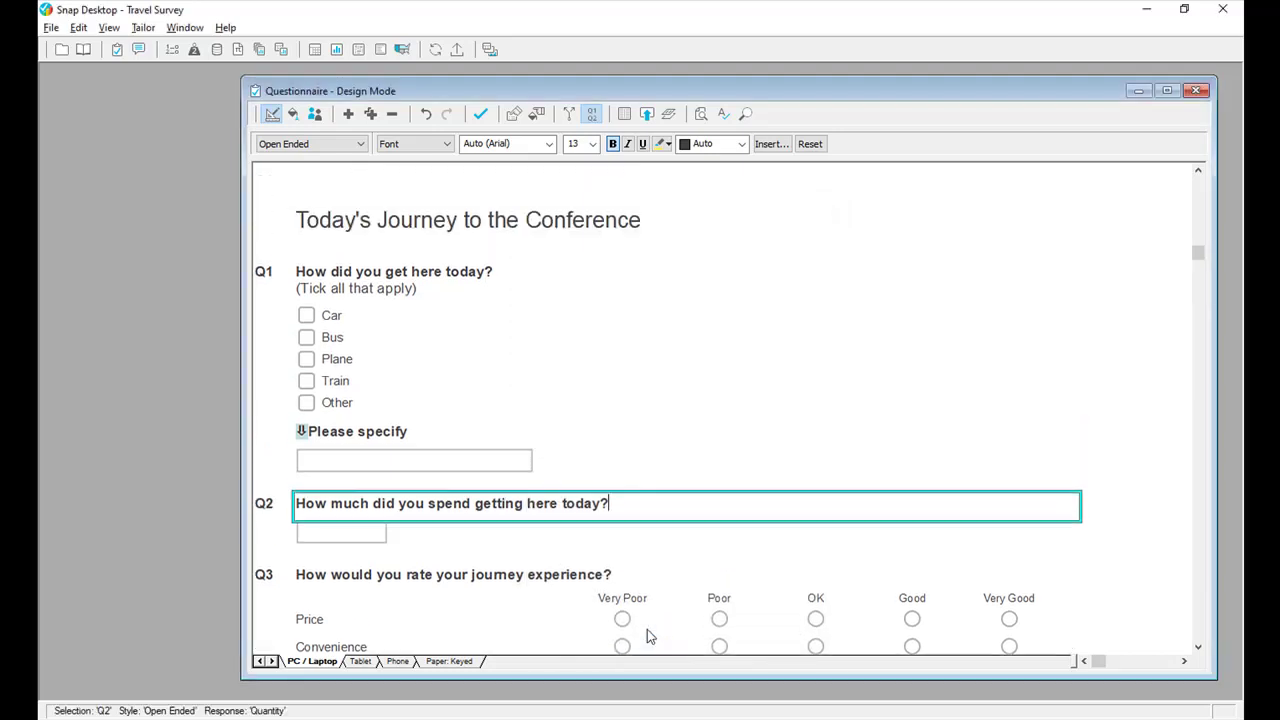
pyautogui.click(496, 272)
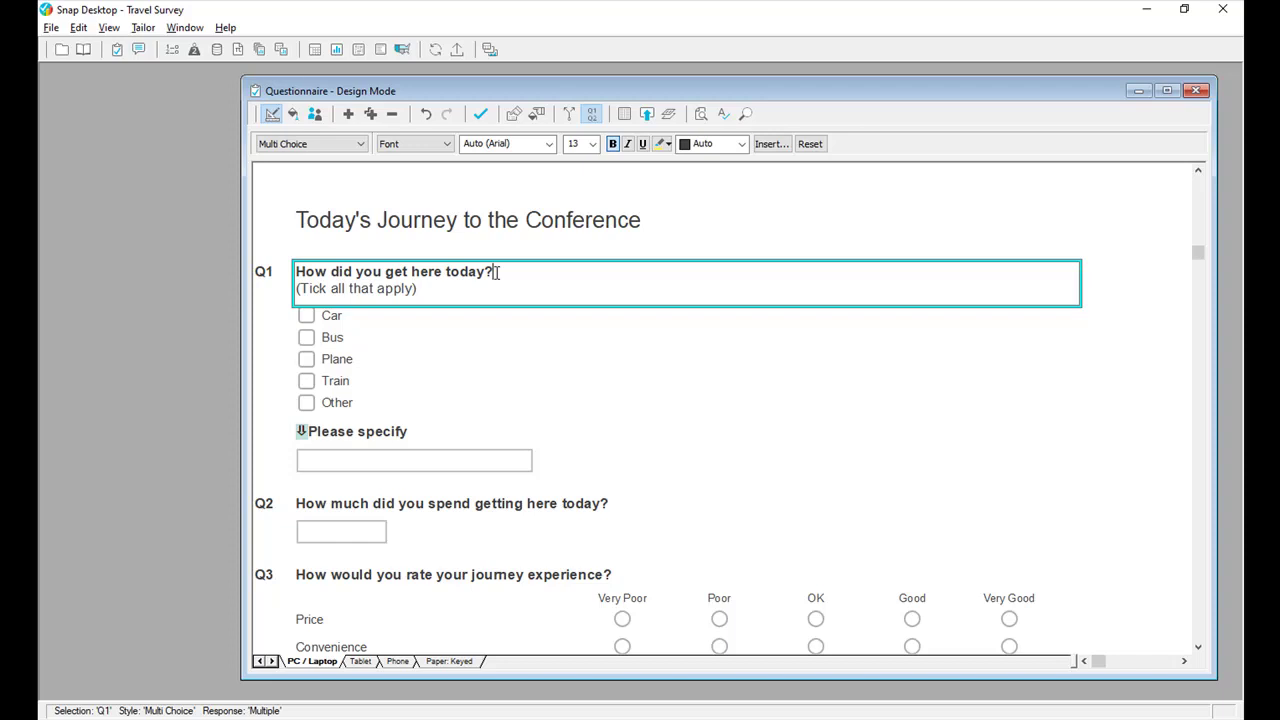
pyautogui.rightClick(497, 278)
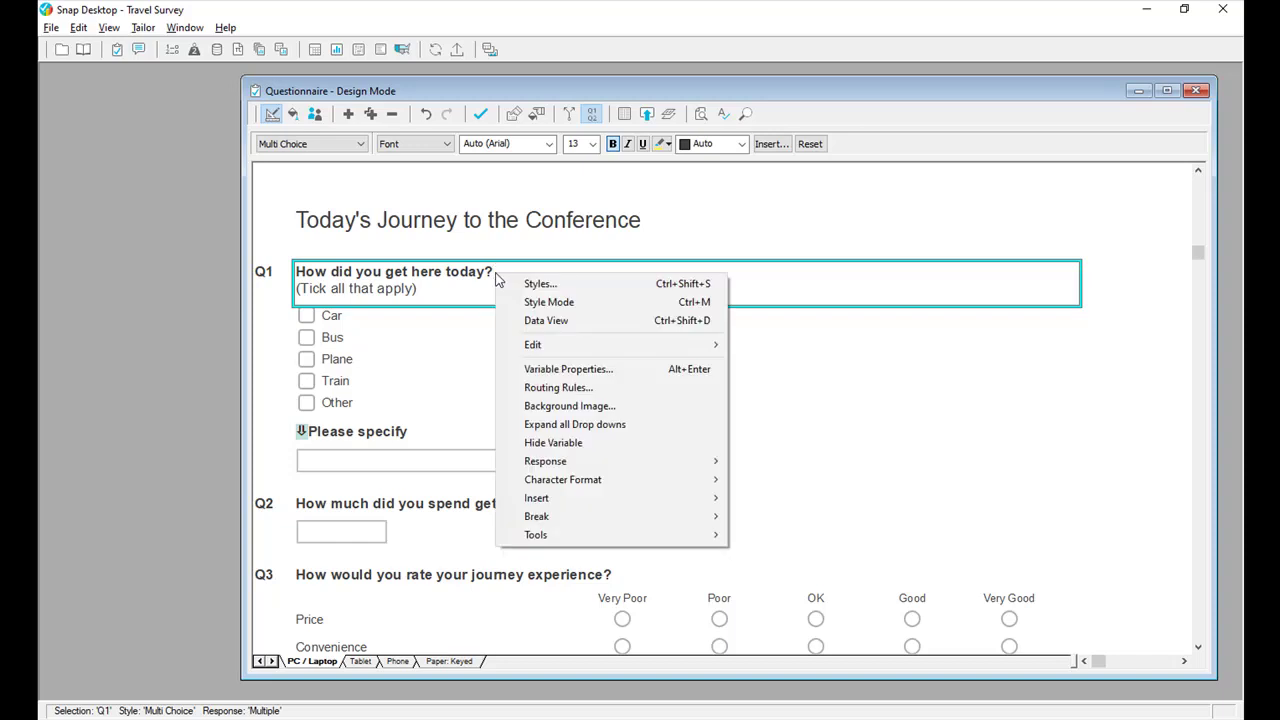
pyautogui.click(534, 372)
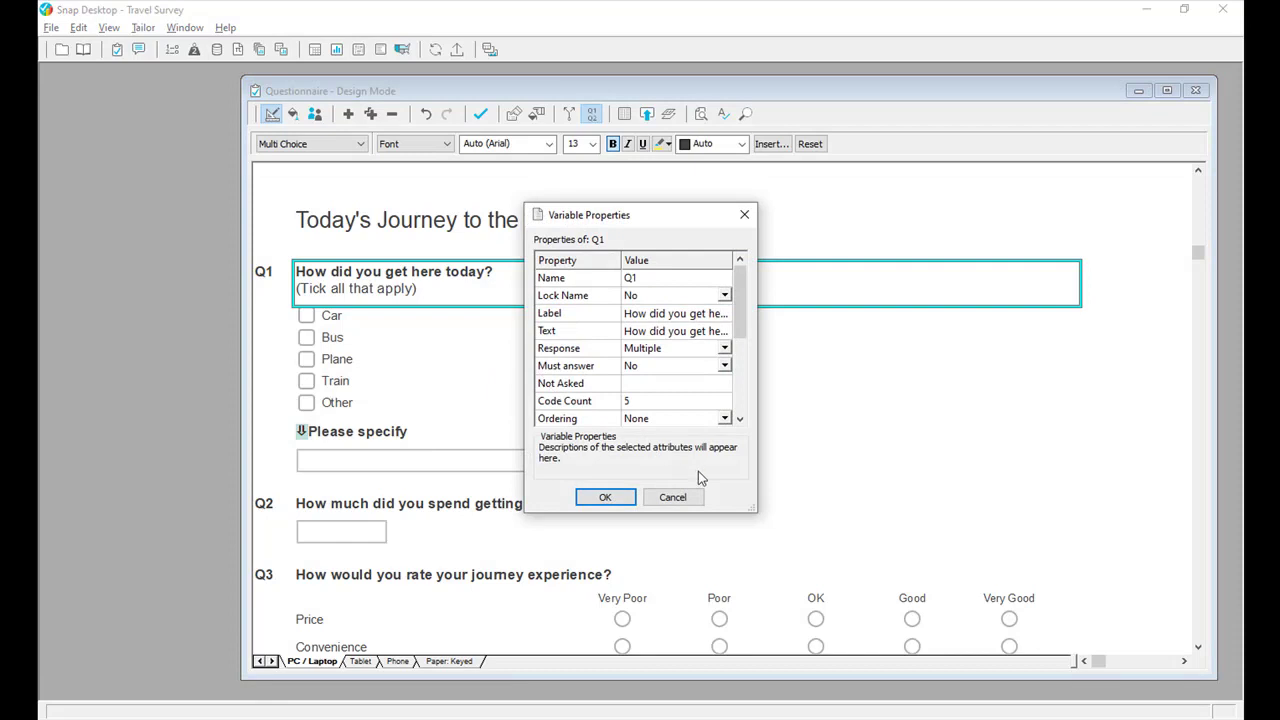
pyautogui.moveTo(755, 510); pyautogui.dragTo(820, 596)
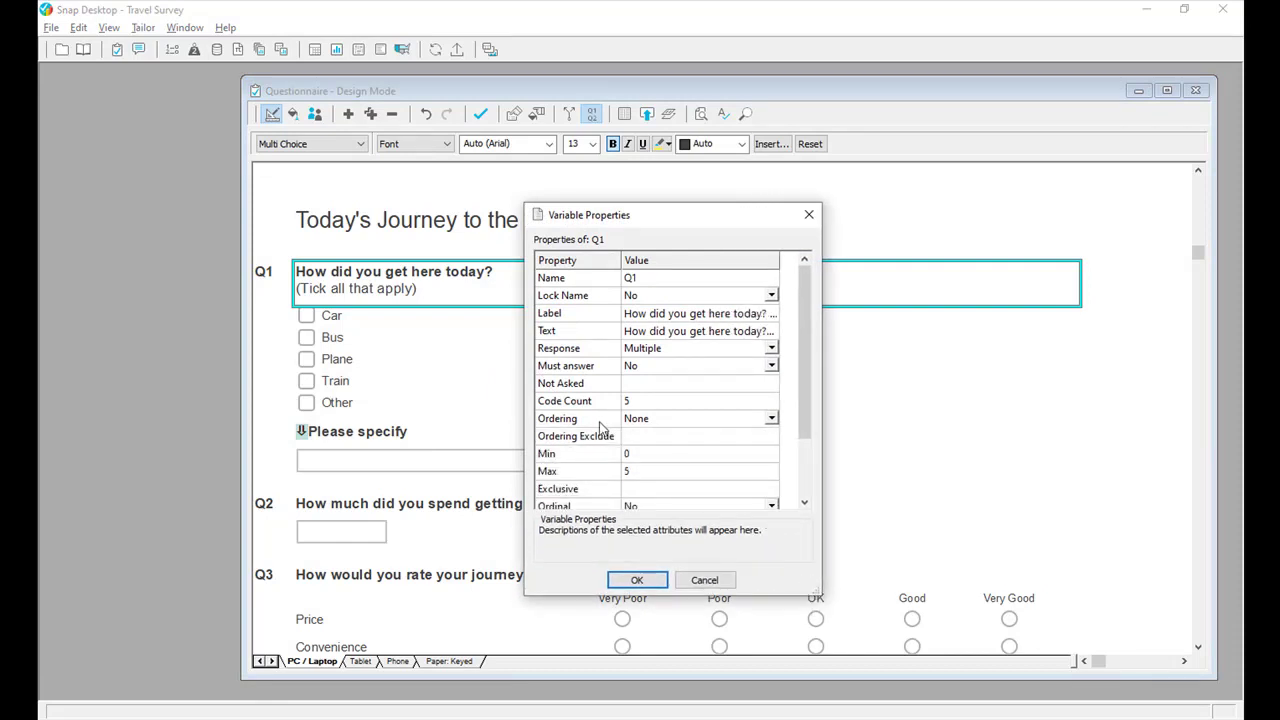
pyautogui.click(772, 420)
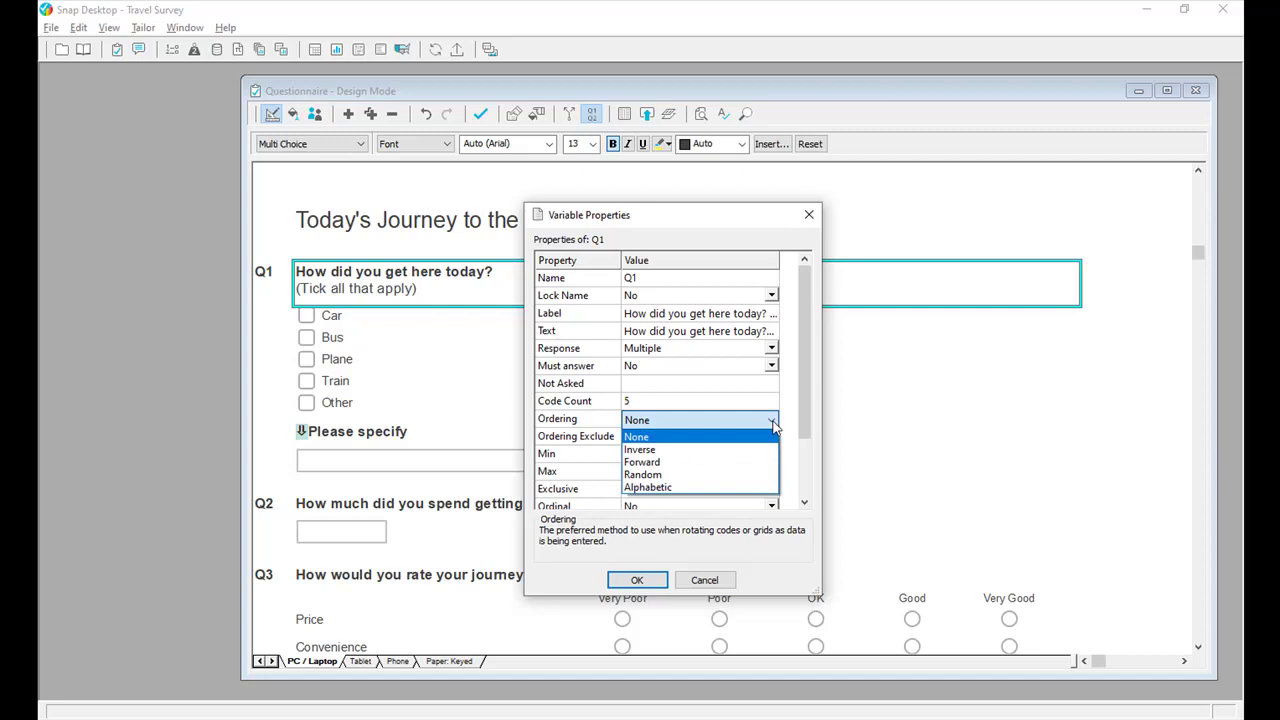
pyautogui.click(758, 479)
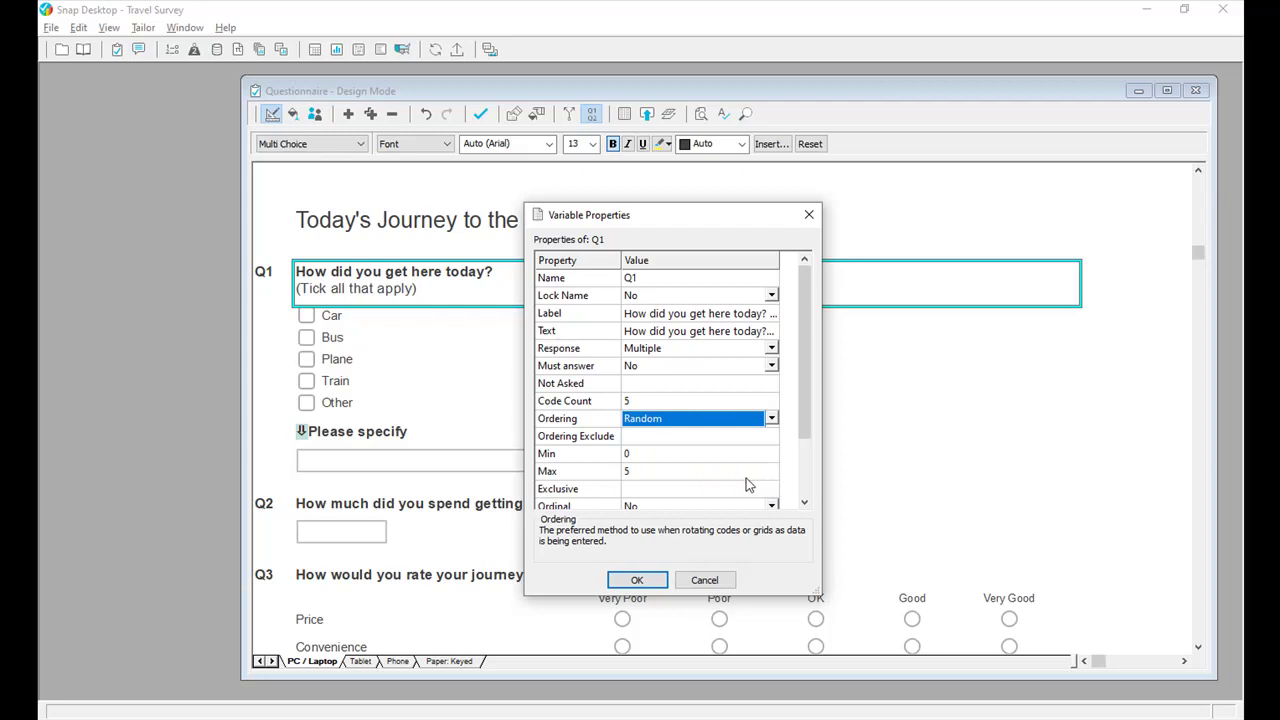
# Step: Exclude code 5 from Q1's random ordering and apply the variable properties
pyautogui.click(643, 436)
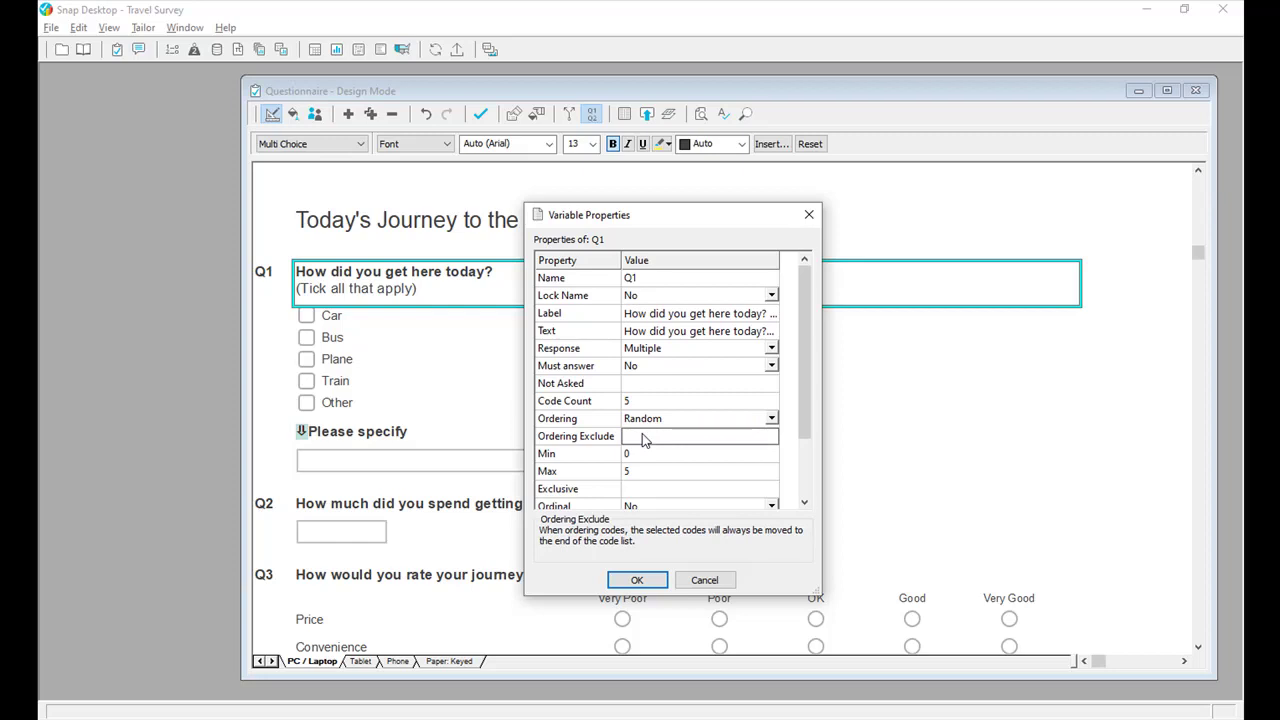
pyautogui.write('5')
pyautogui.click(648, 581)
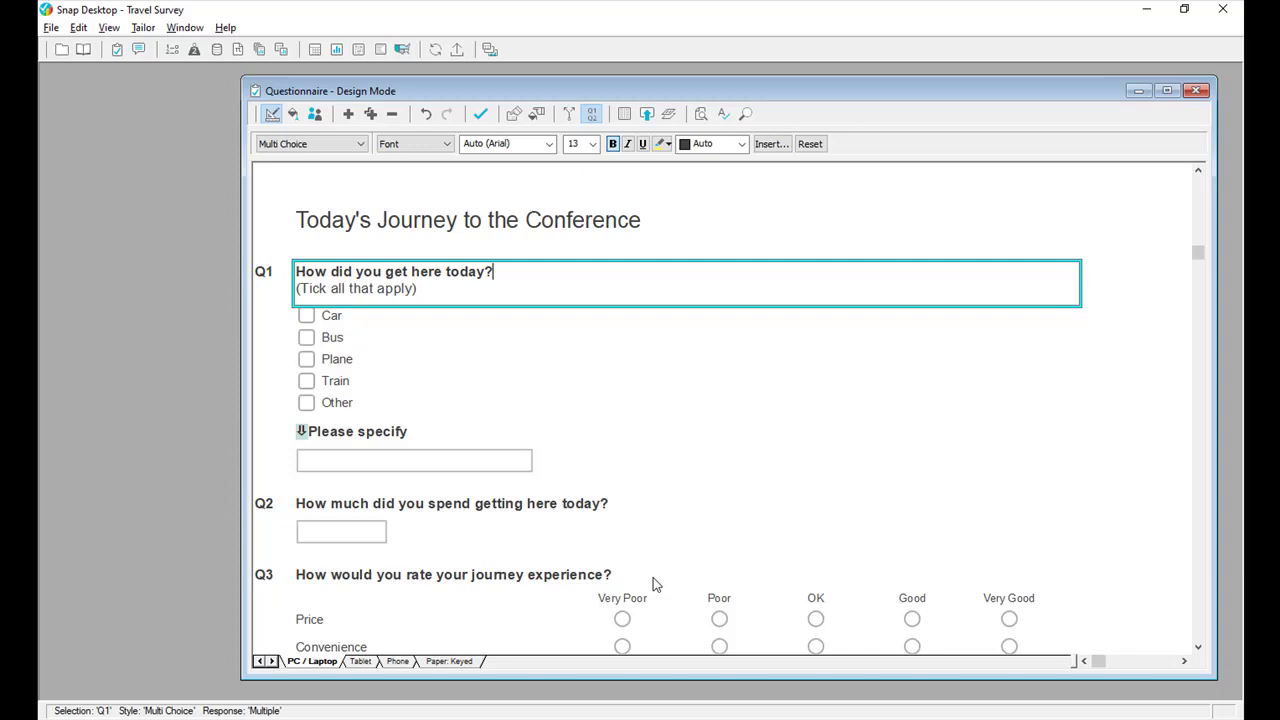
# Step: Duplicate Q1 and move the copy below the question "How much did you spend getting here today?"
pyautogui.click(370, 114)
pyautogui.scroll(-2, 447, 347)
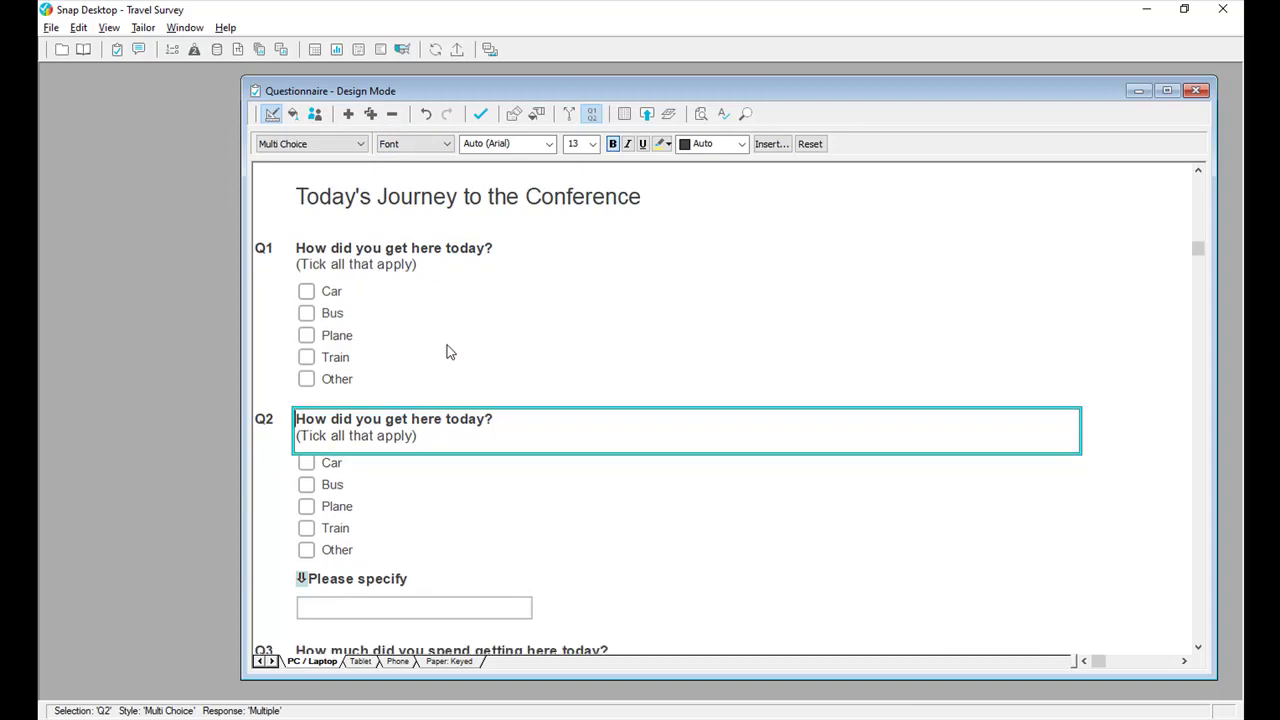
pyautogui.scroll(-2, 447, 345)
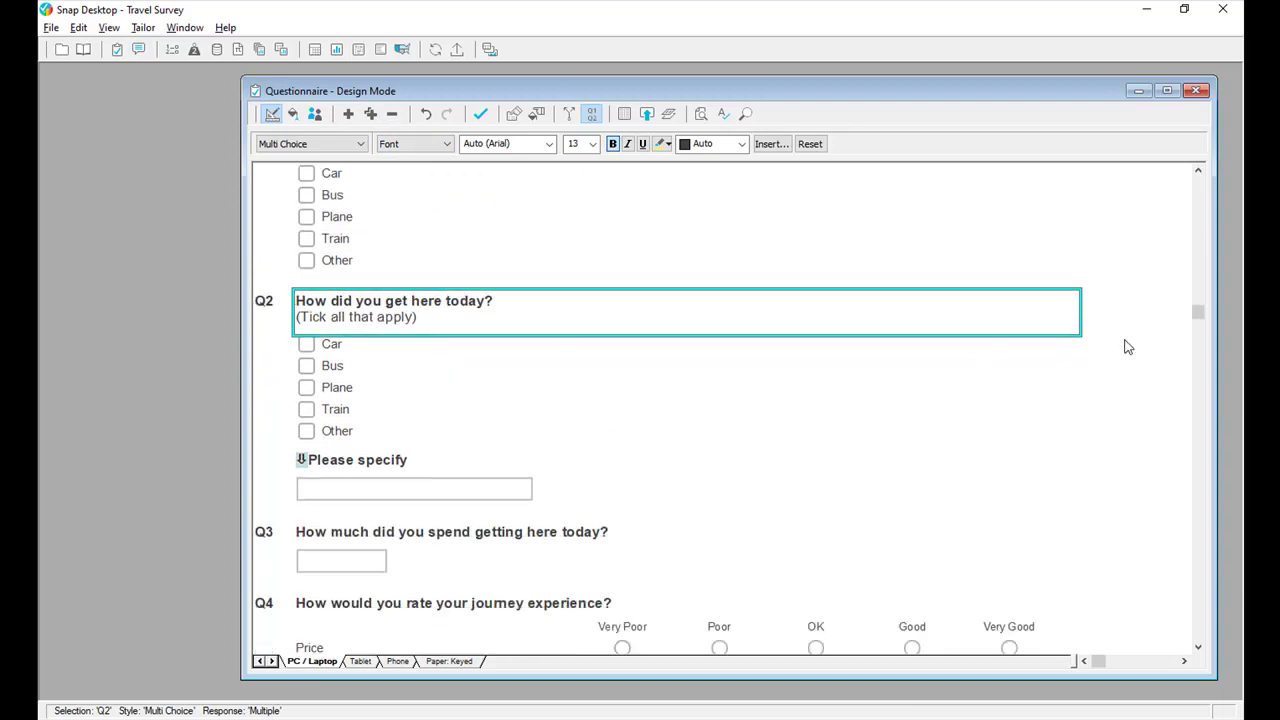
pyautogui.click(917, 349)
pyautogui.moveTo(920, 349); pyautogui.dragTo(917, 380)
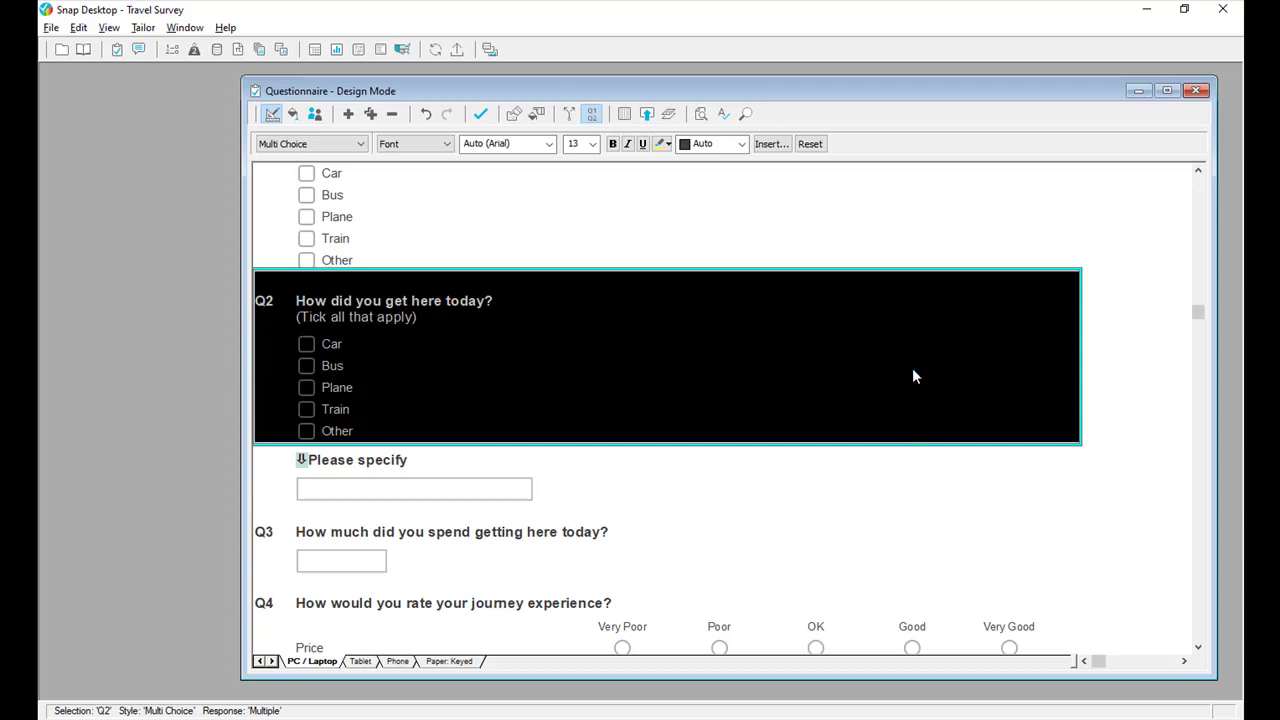
pyautogui.hotkey('ctrl', 'Down')
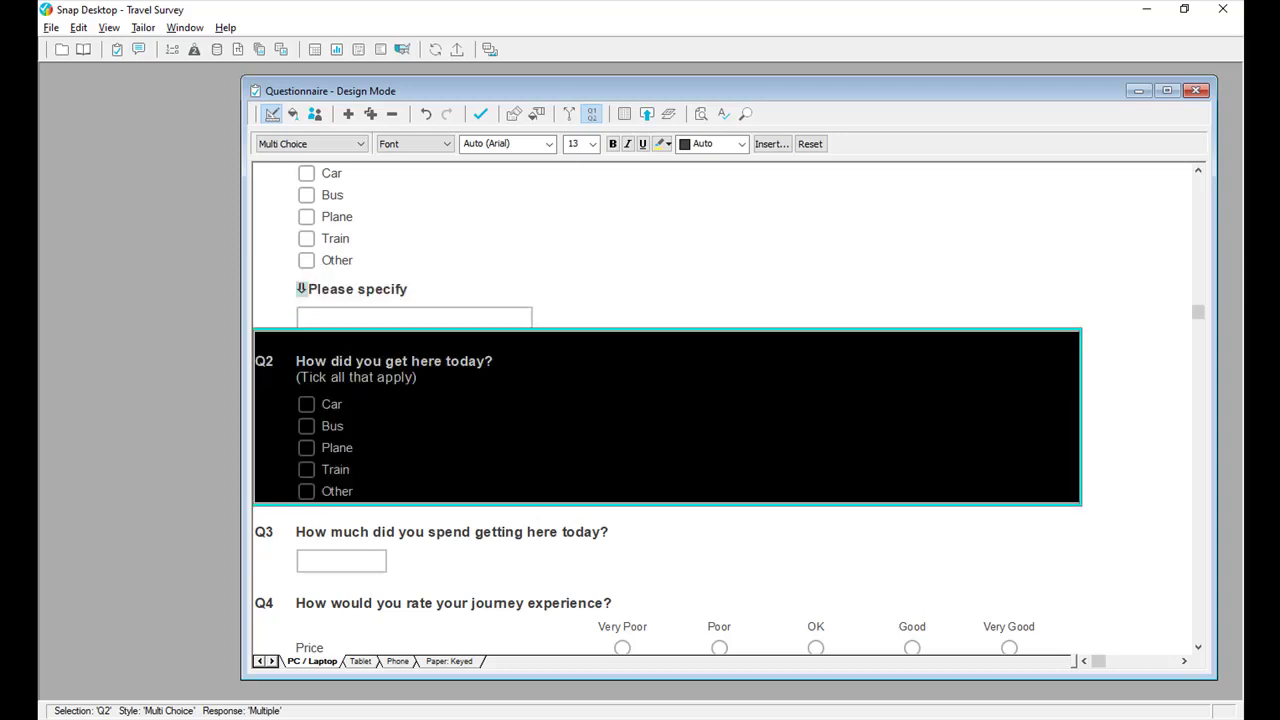
pyautogui.hotkey('ctrl', 'Down')
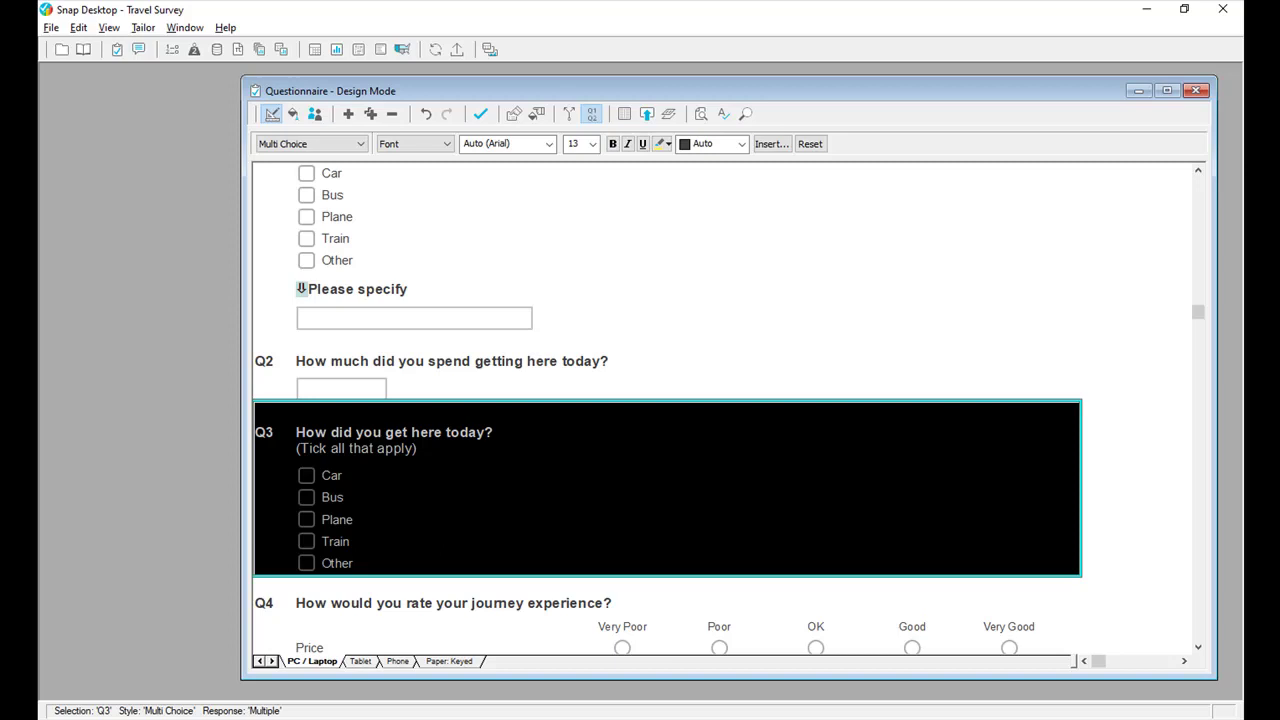
# Step: Replace the duplicated question's text with "Which mode of transport was your preferred option?"
pyautogui.click(298, 446)
pyautogui.press('Delete')
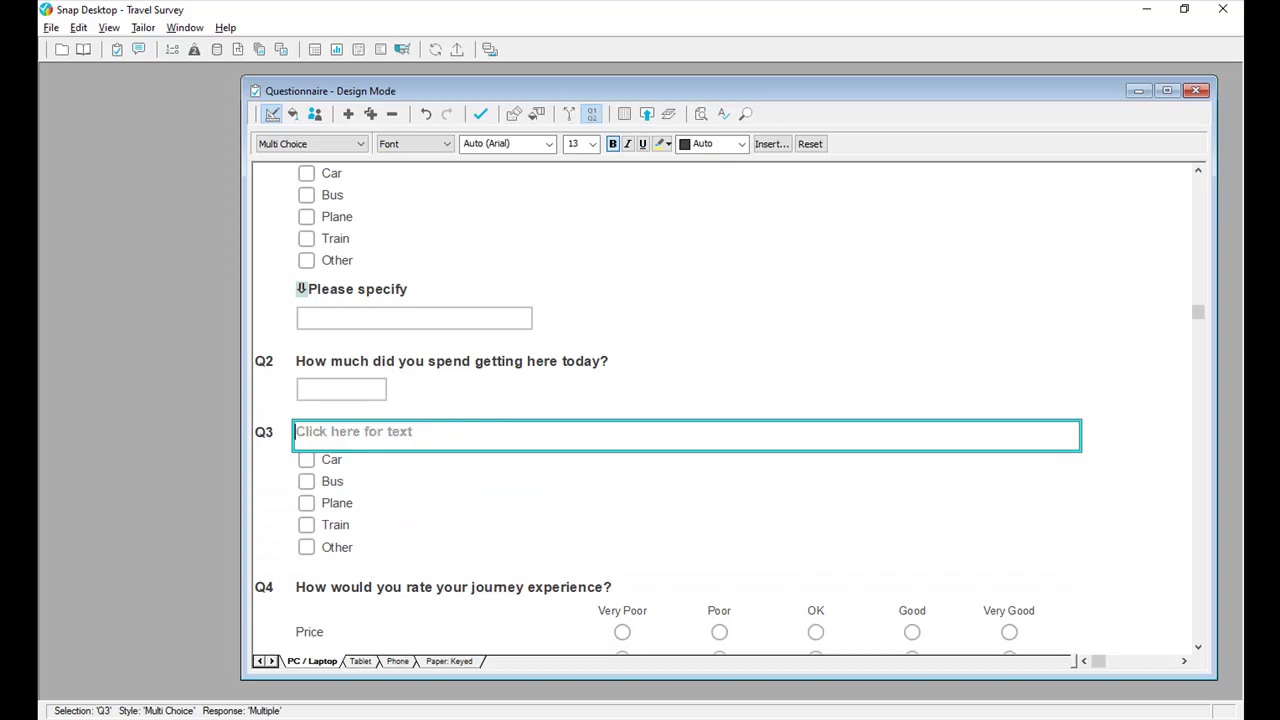
pyautogui.write('Which')
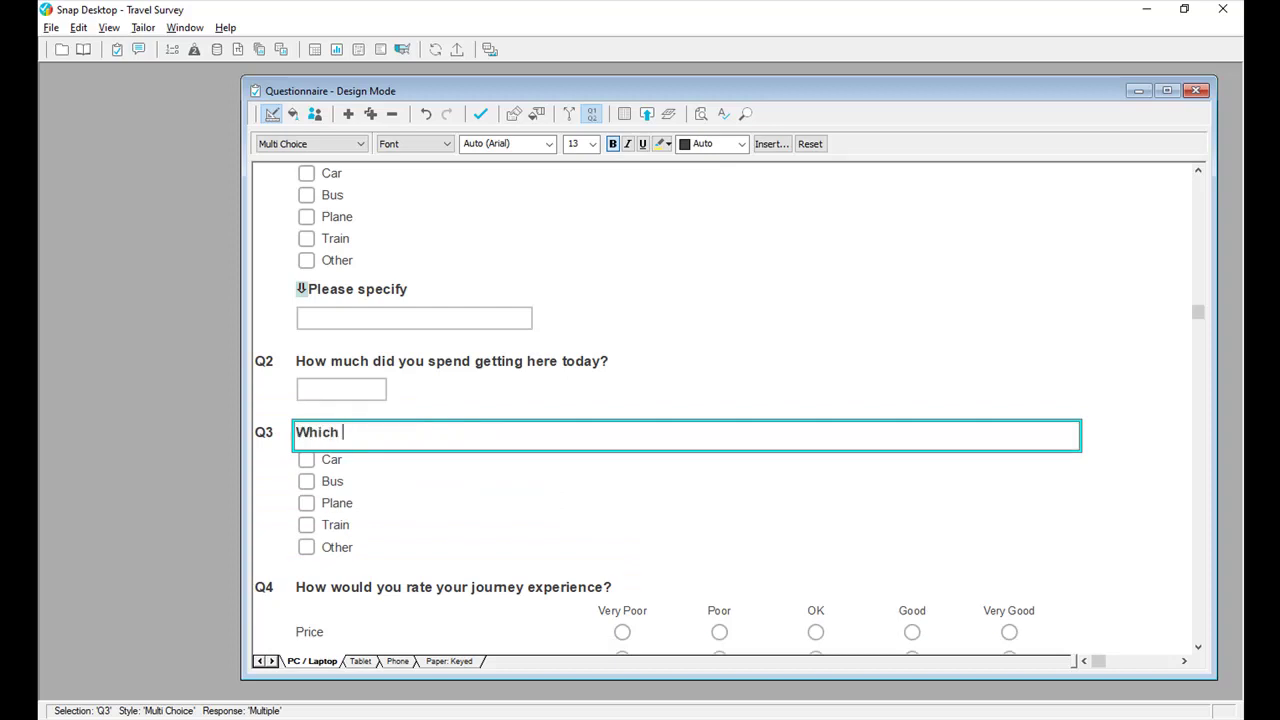
pyautogui.write(' mode of transport was ')
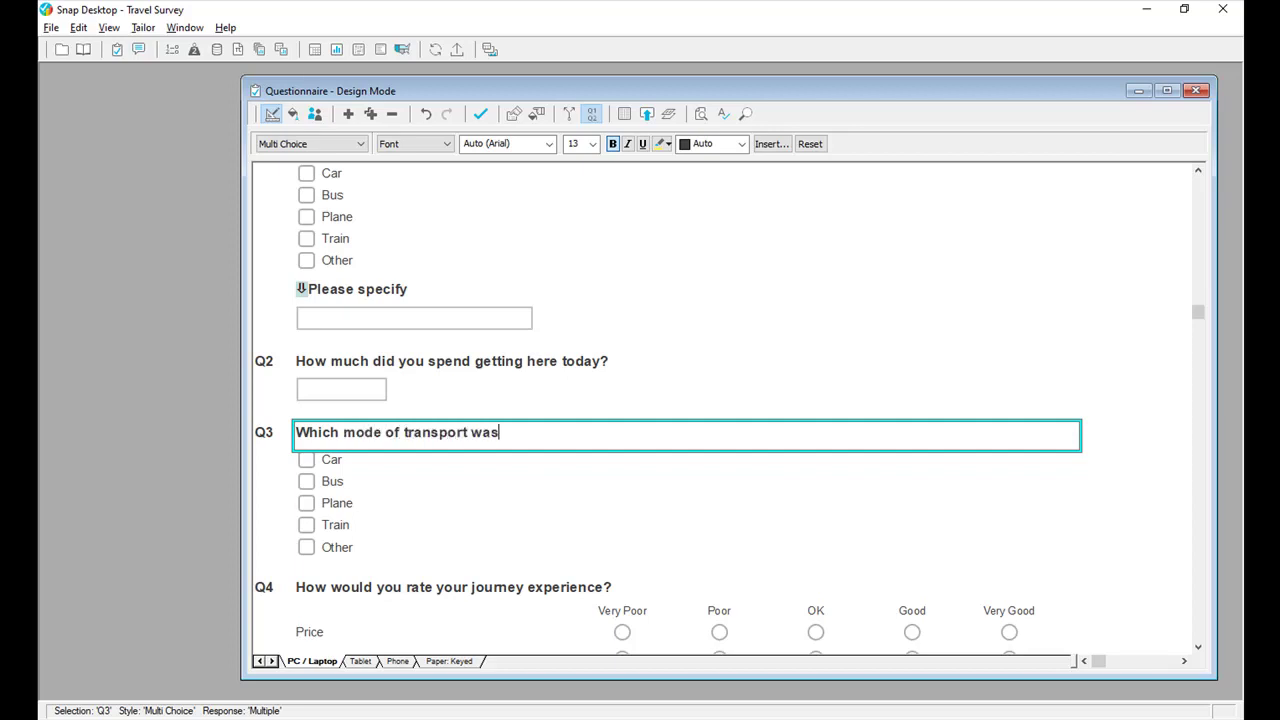
pyautogui.write('your preferred o')
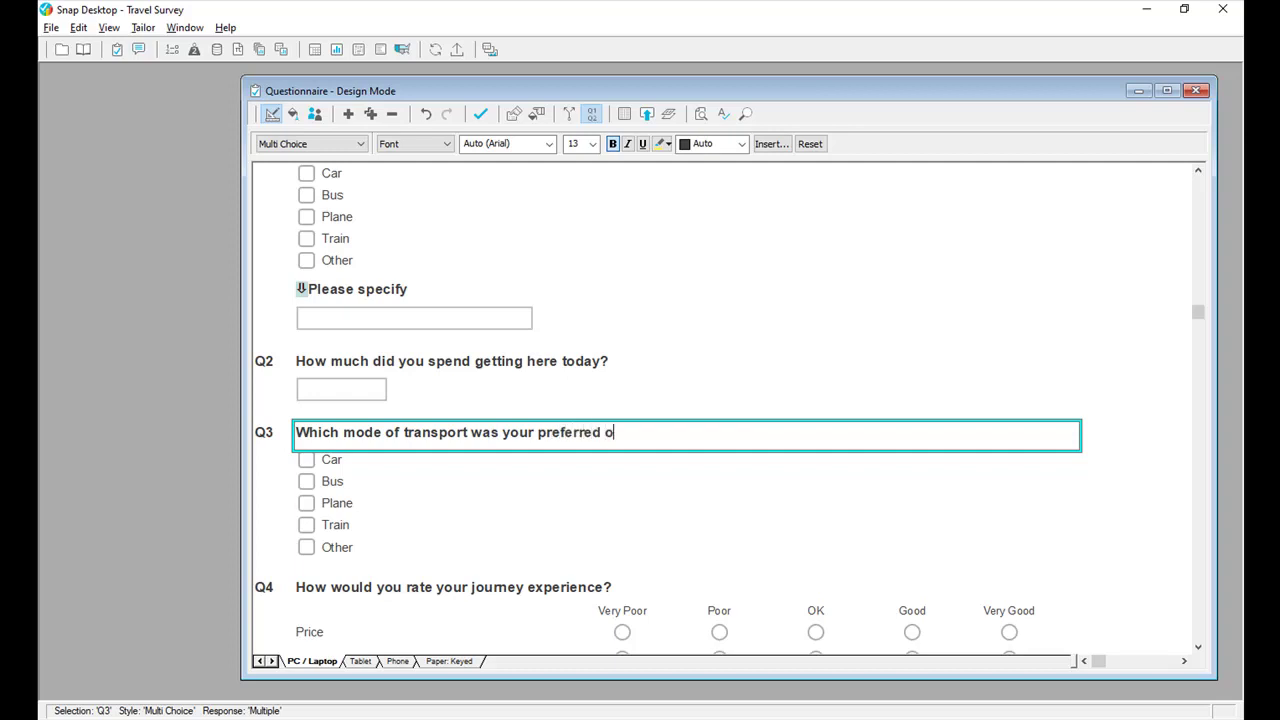
pyautogui.write('ption?')
# Step: Replace the "Other" answer label in Q3 with a variable field showing the Q1a reply in Title Case
pyautogui.click(372, 551)
pyautogui.press('BackSpace')
pyautogui.press('BackSpace')
pyautogui.press('BackSpace')
pyautogui.press('BackSpace')
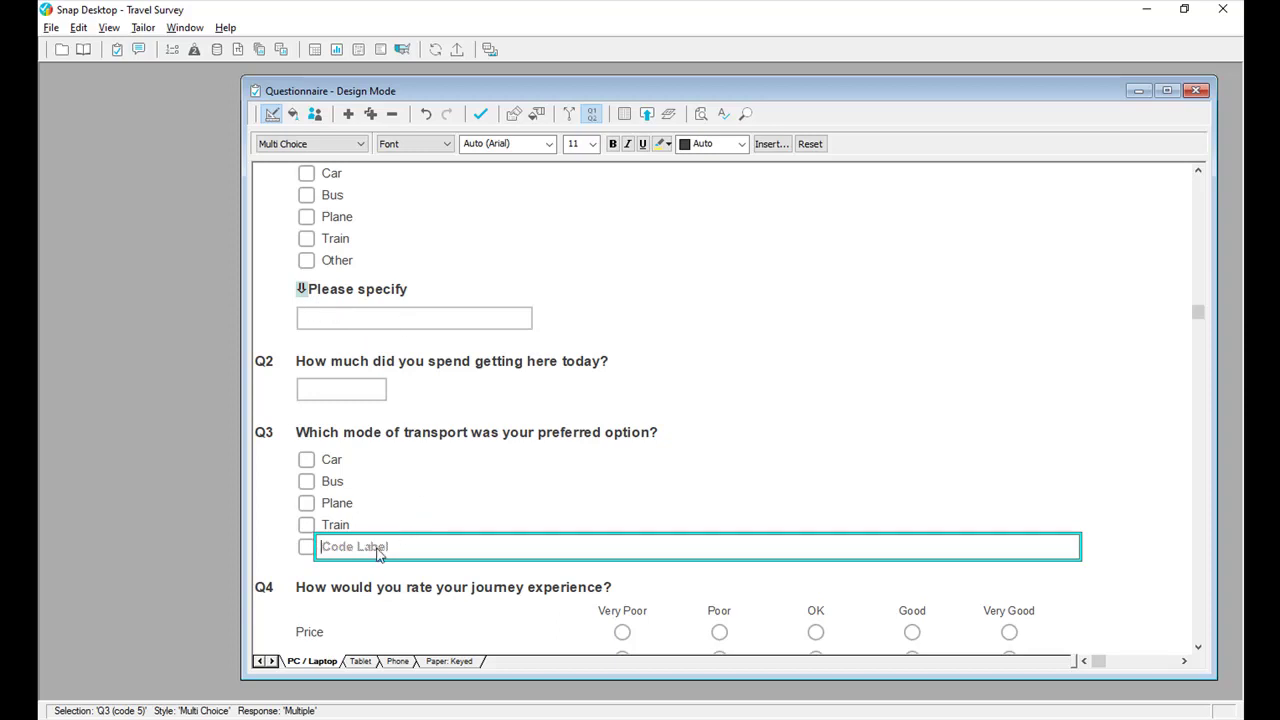
pyautogui.click(772, 145)
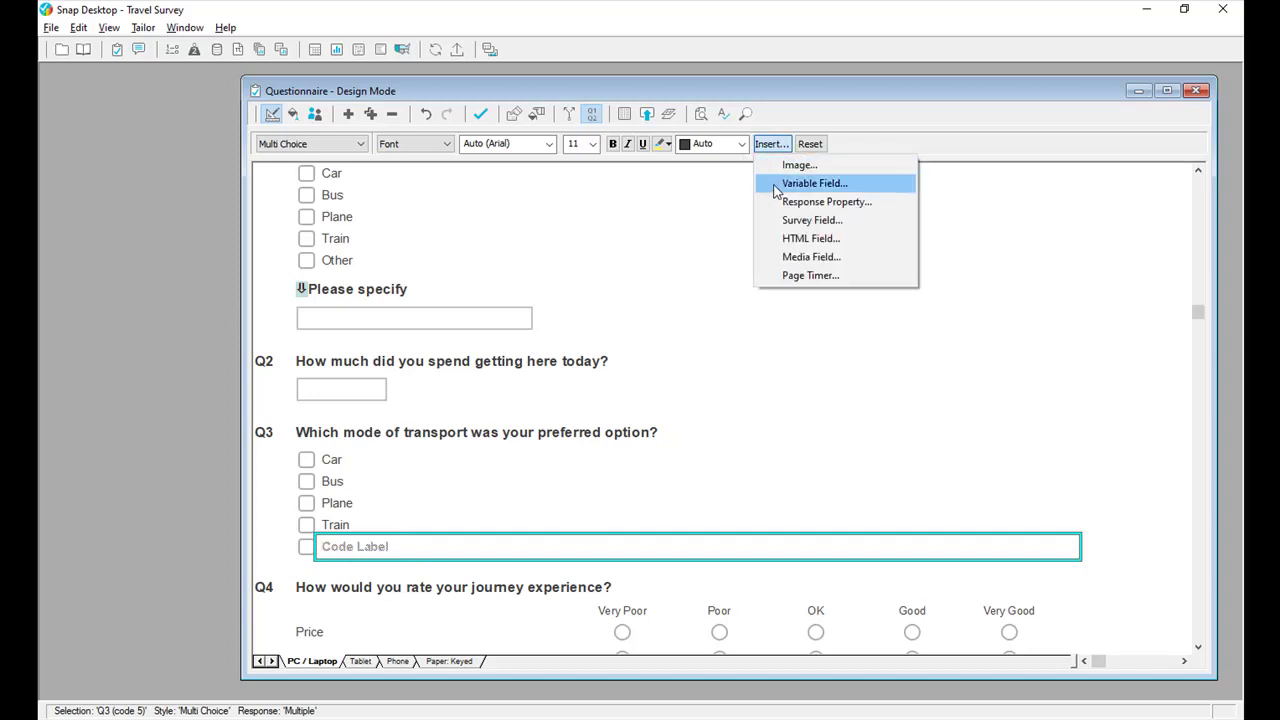
pyautogui.click(776, 184)
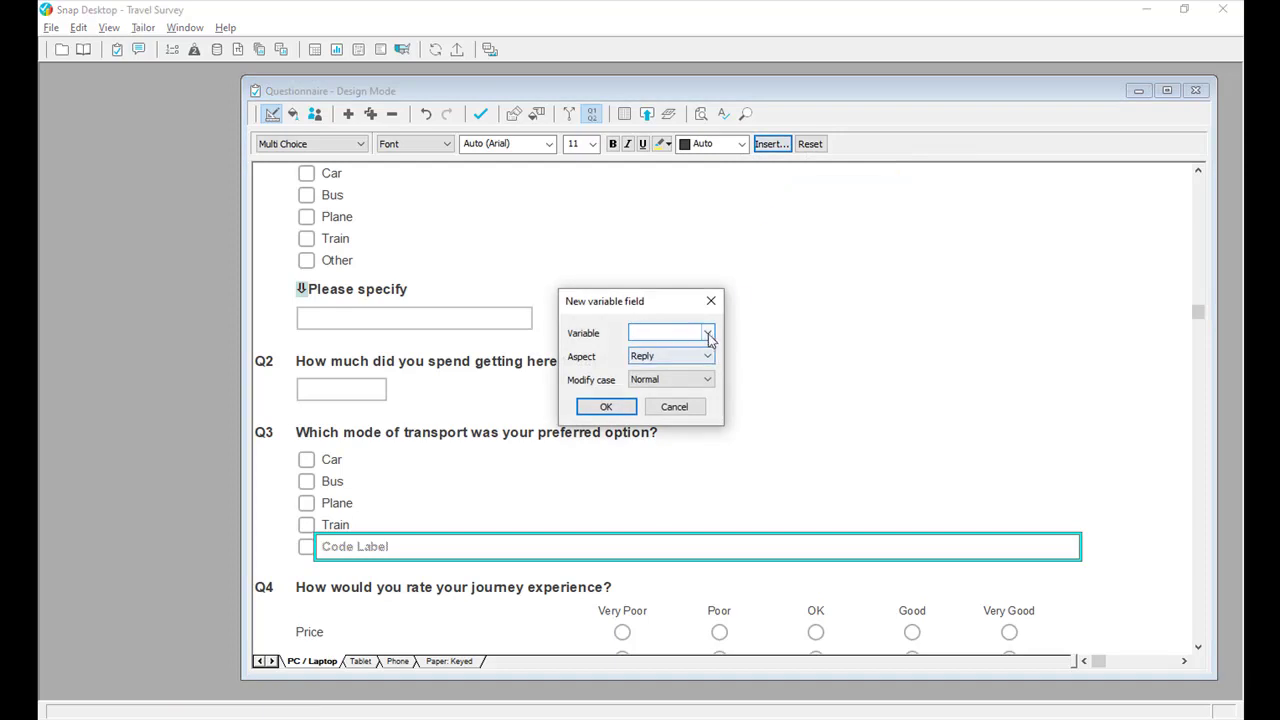
pyautogui.click(707, 334)
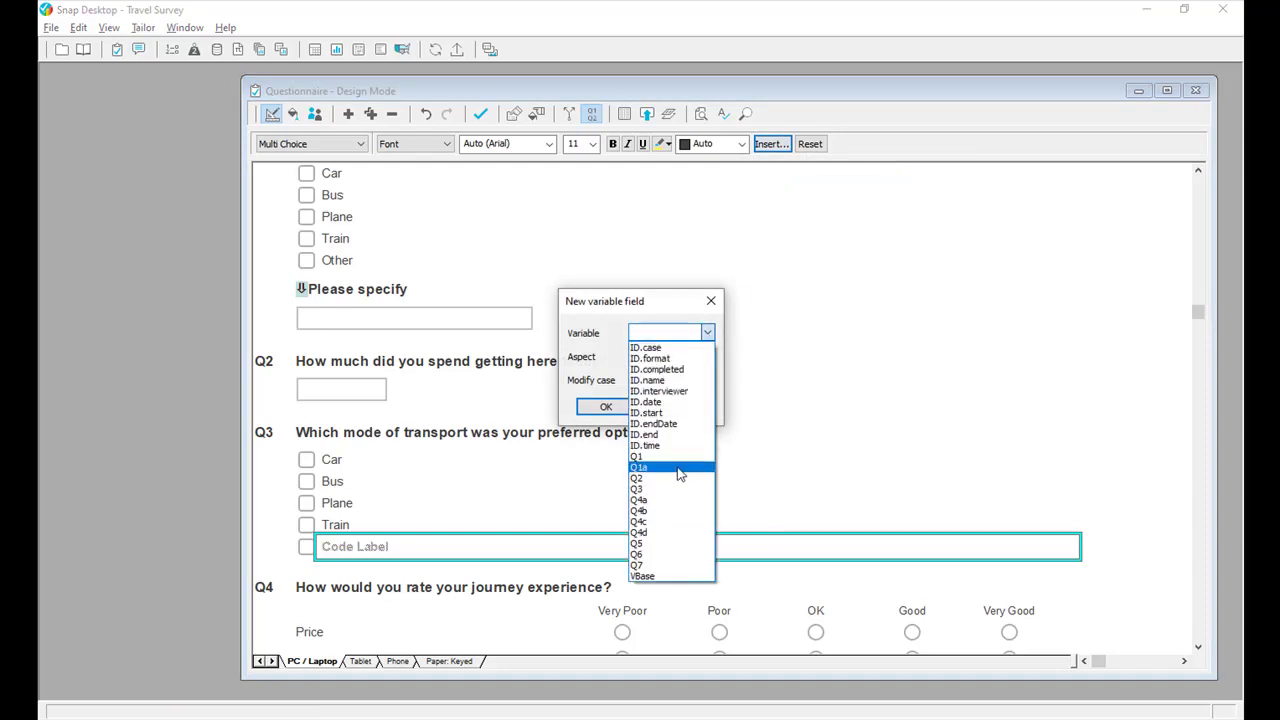
pyautogui.click(679, 468)
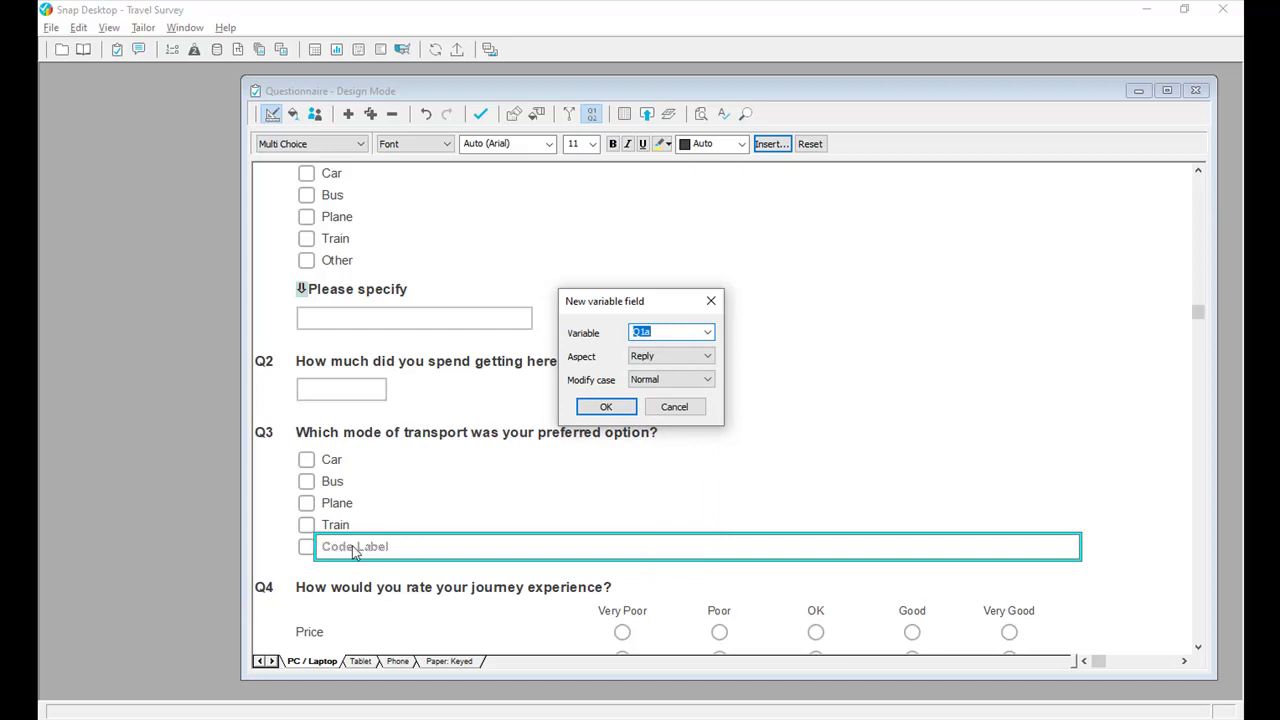
pyautogui.click(706, 380)
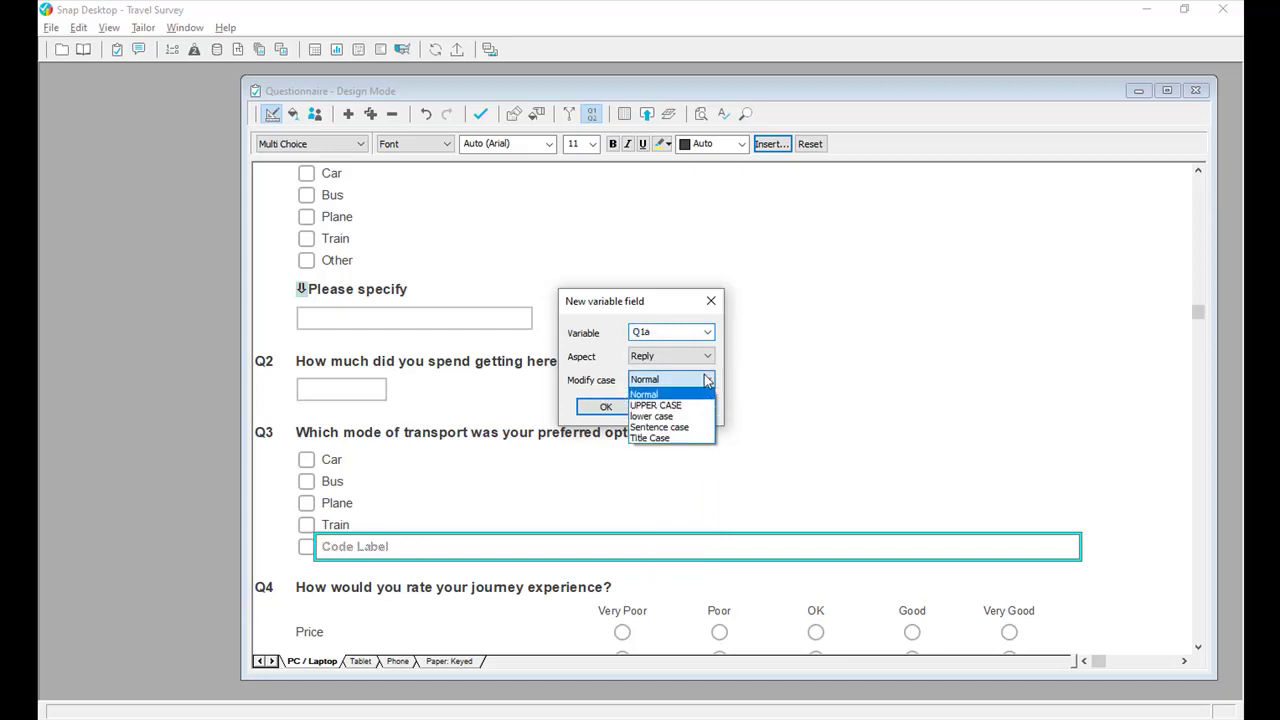
pyautogui.click(685, 440)
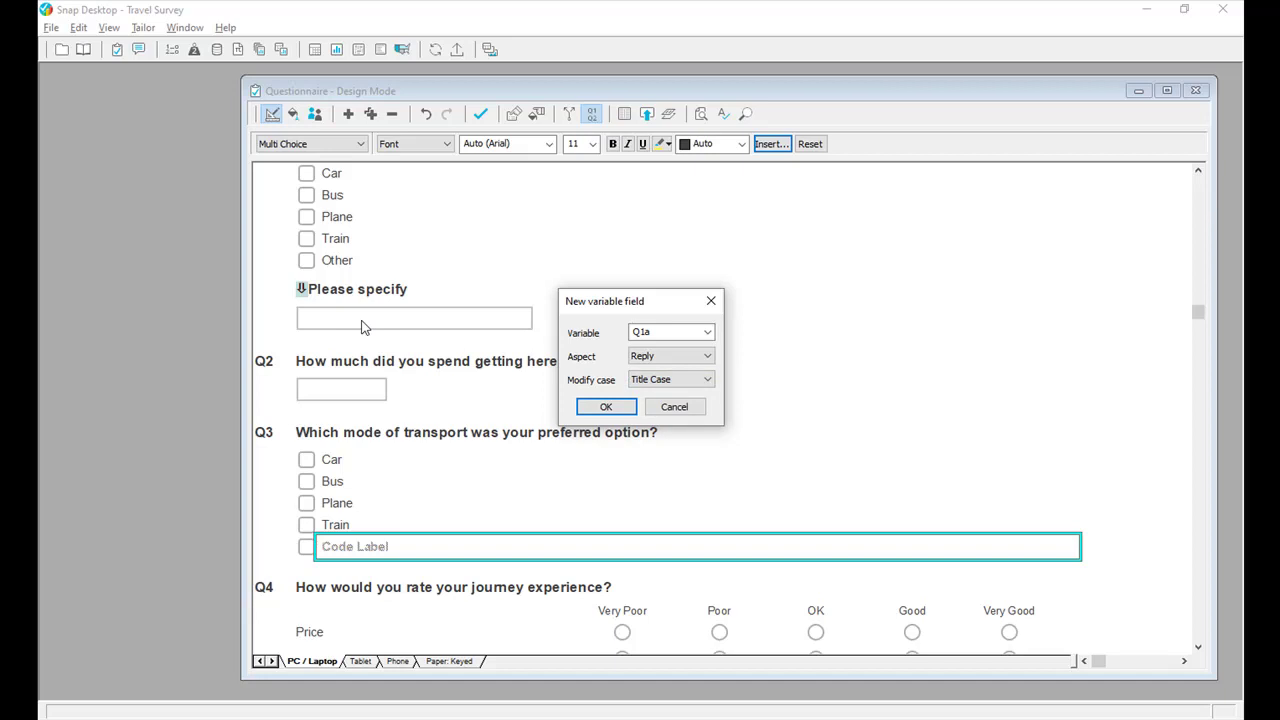
pyautogui.click(606, 406)
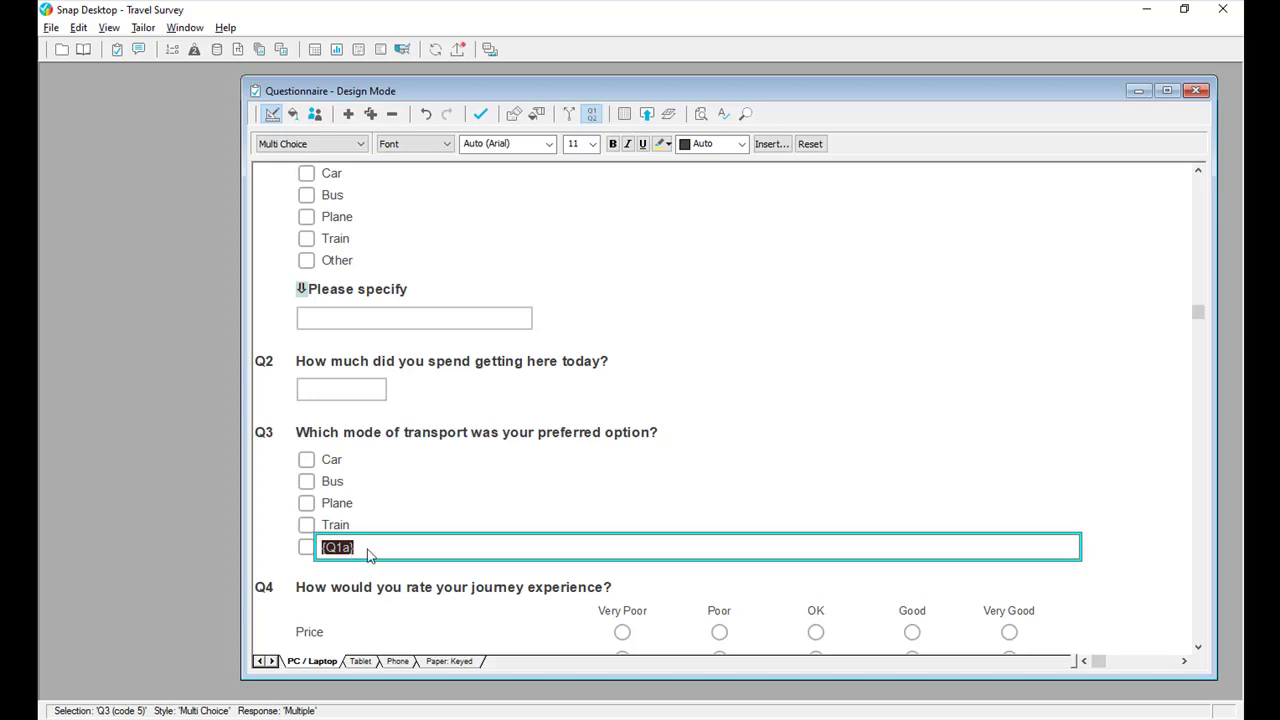
# Step: In the variable properties of Q3, set the mask to Q1 and the response type to Single
pyautogui.rightClick(517, 440)
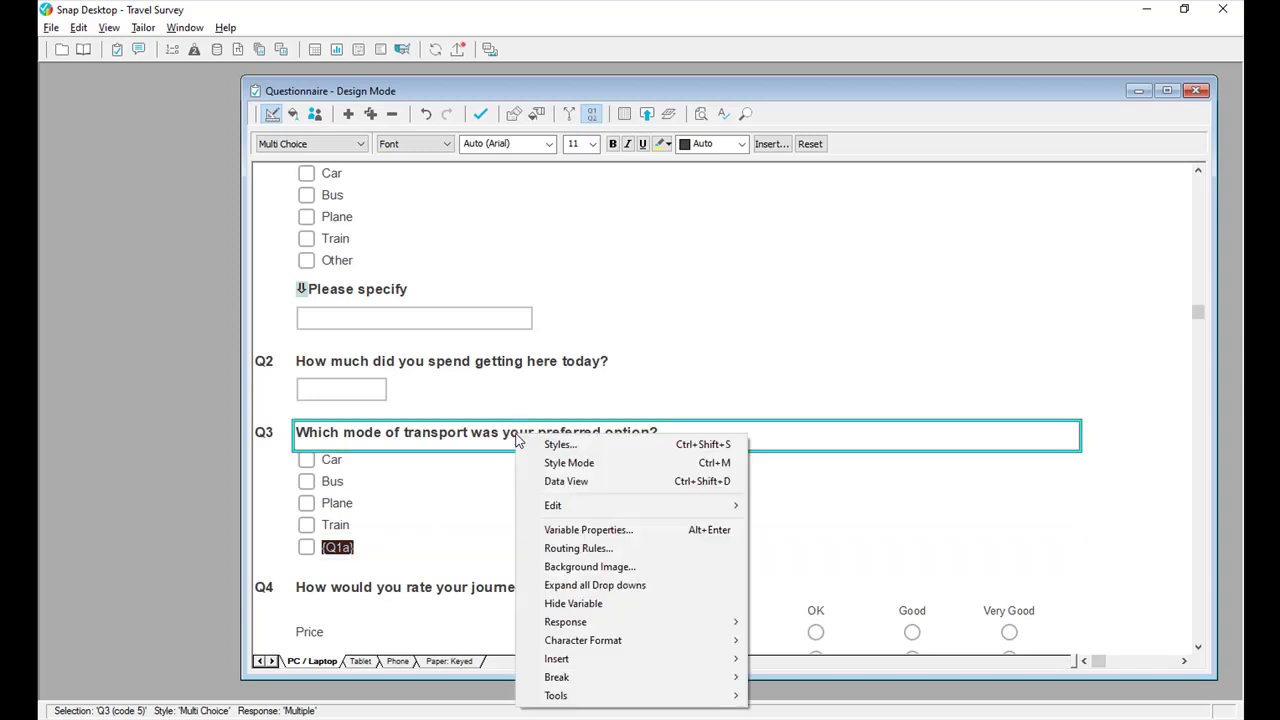
pyautogui.click(560, 533)
pyautogui.moveTo(756, 516); pyautogui.dragTo(812, 679)
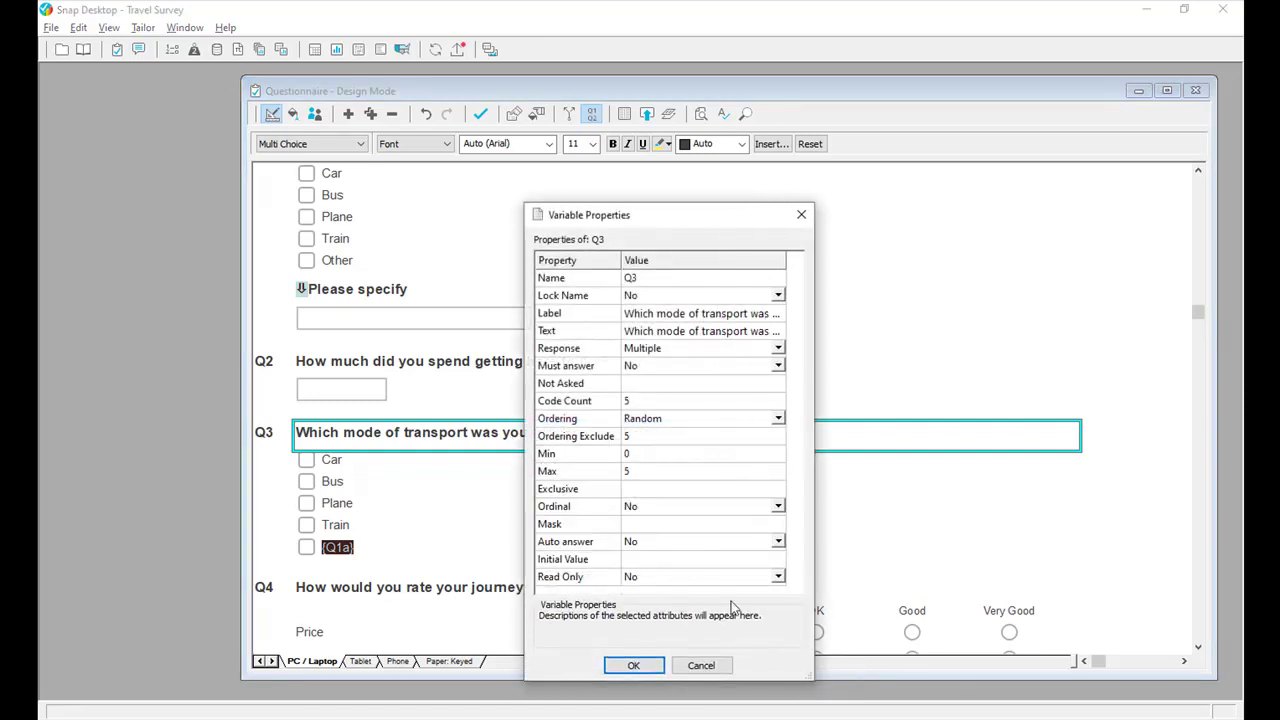
pyautogui.click(636, 526)
pyautogui.write('Q1')
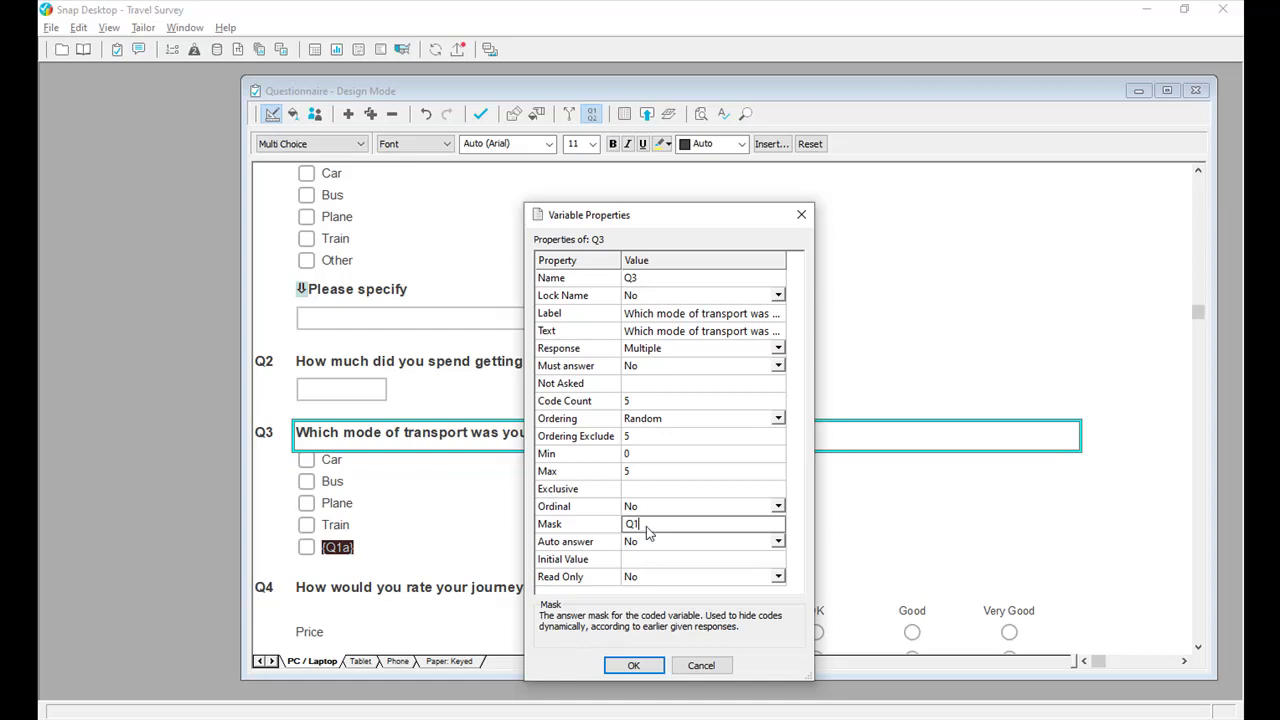
pyautogui.click(779, 349)
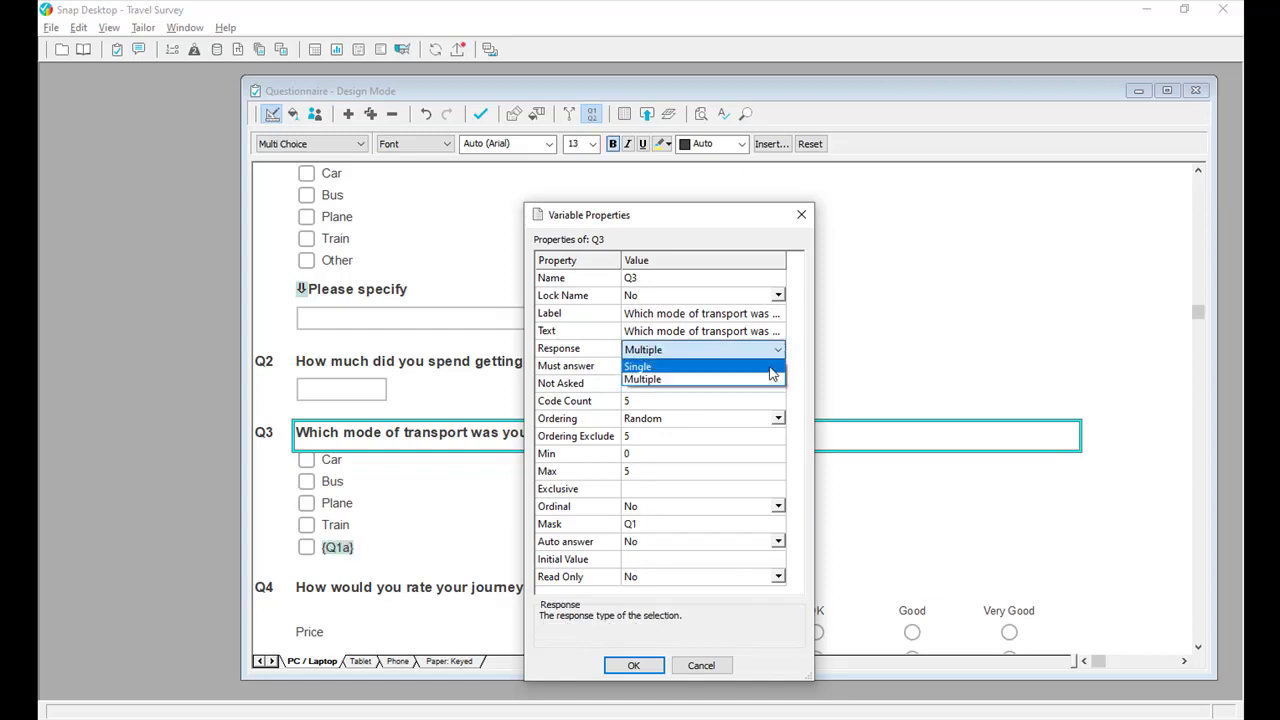
pyautogui.click(772, 367)
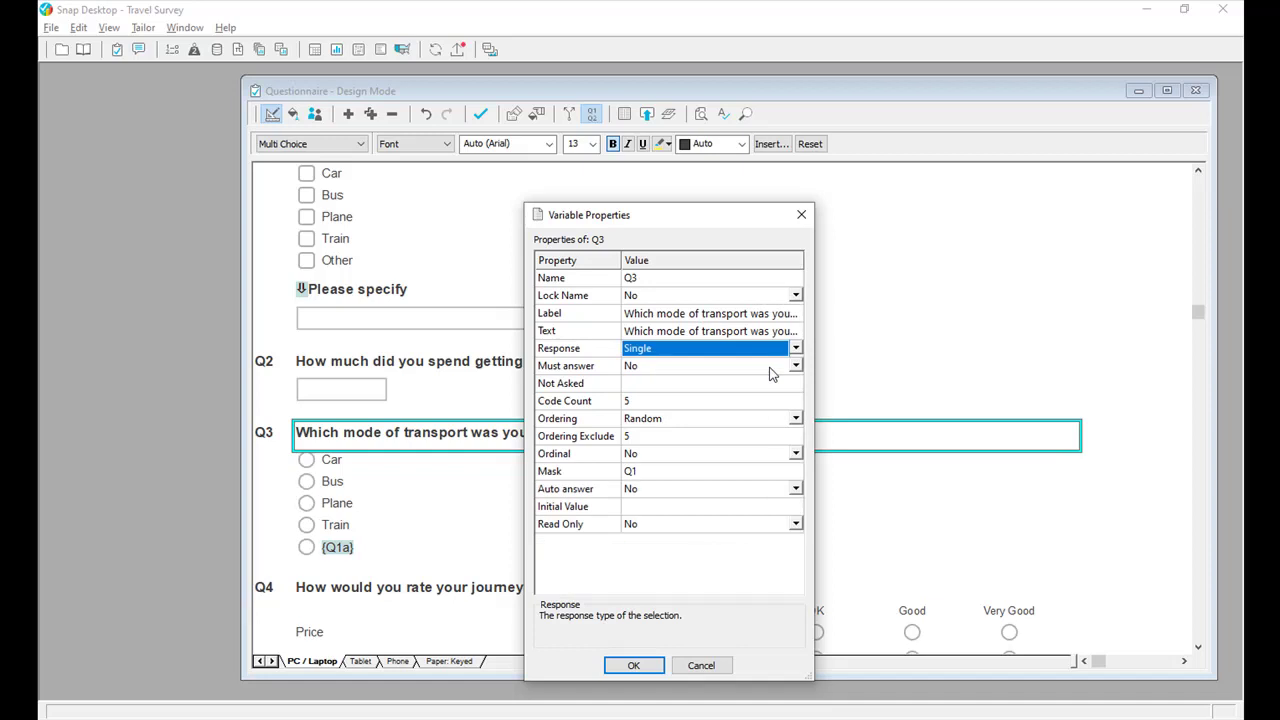
# Step: Clear Q3's ordering exclusion and set its ordering to None
pyautogui.click(636, 440)
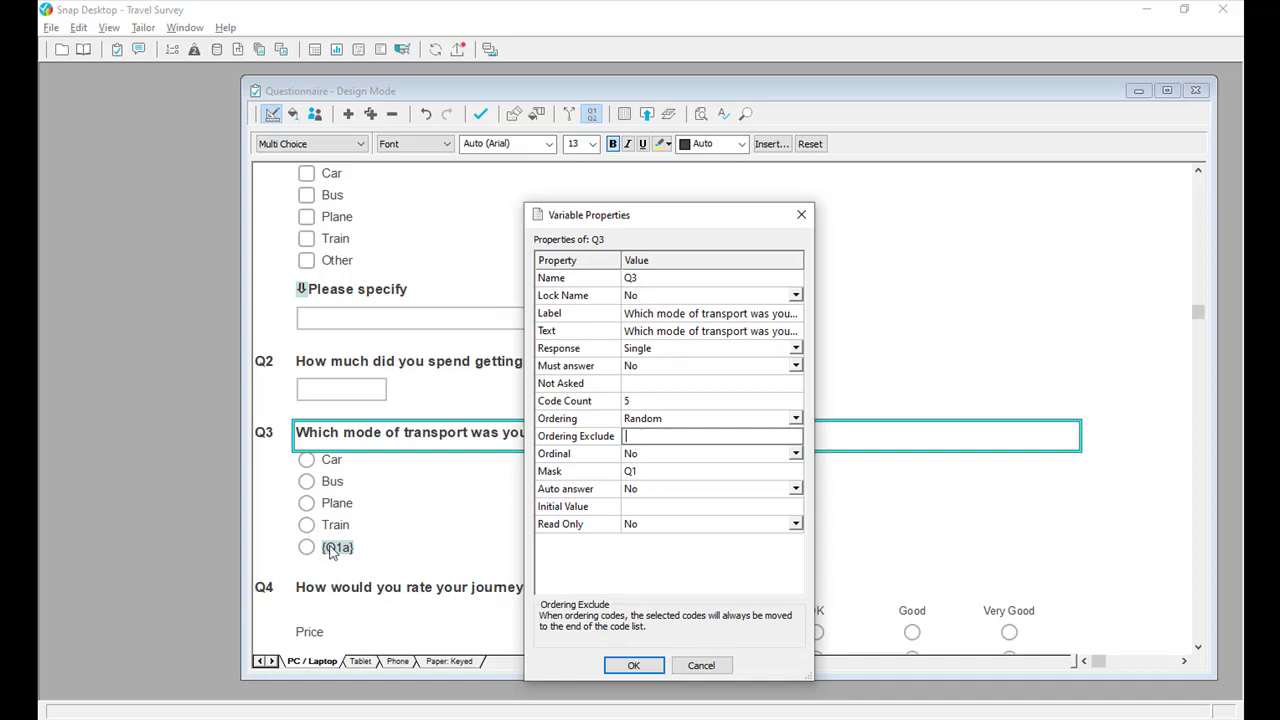
pyautogui.click(792, 420)
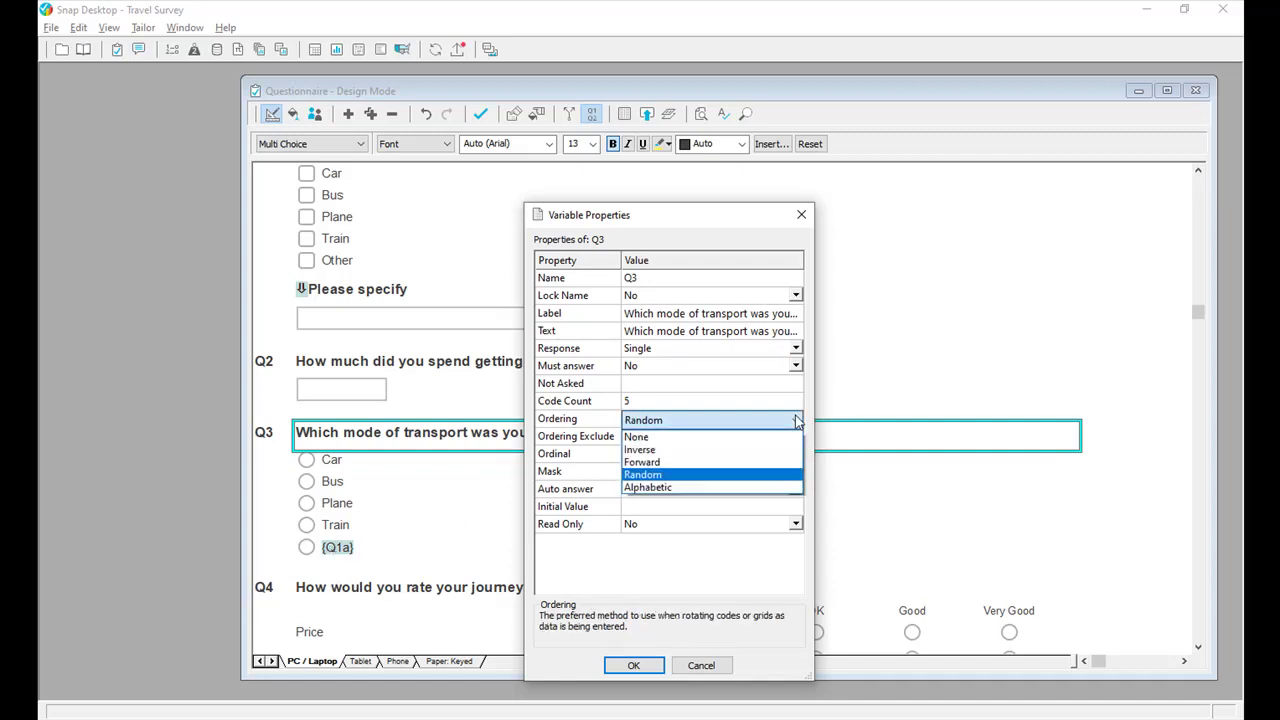
pyautogui.click(785, 439)
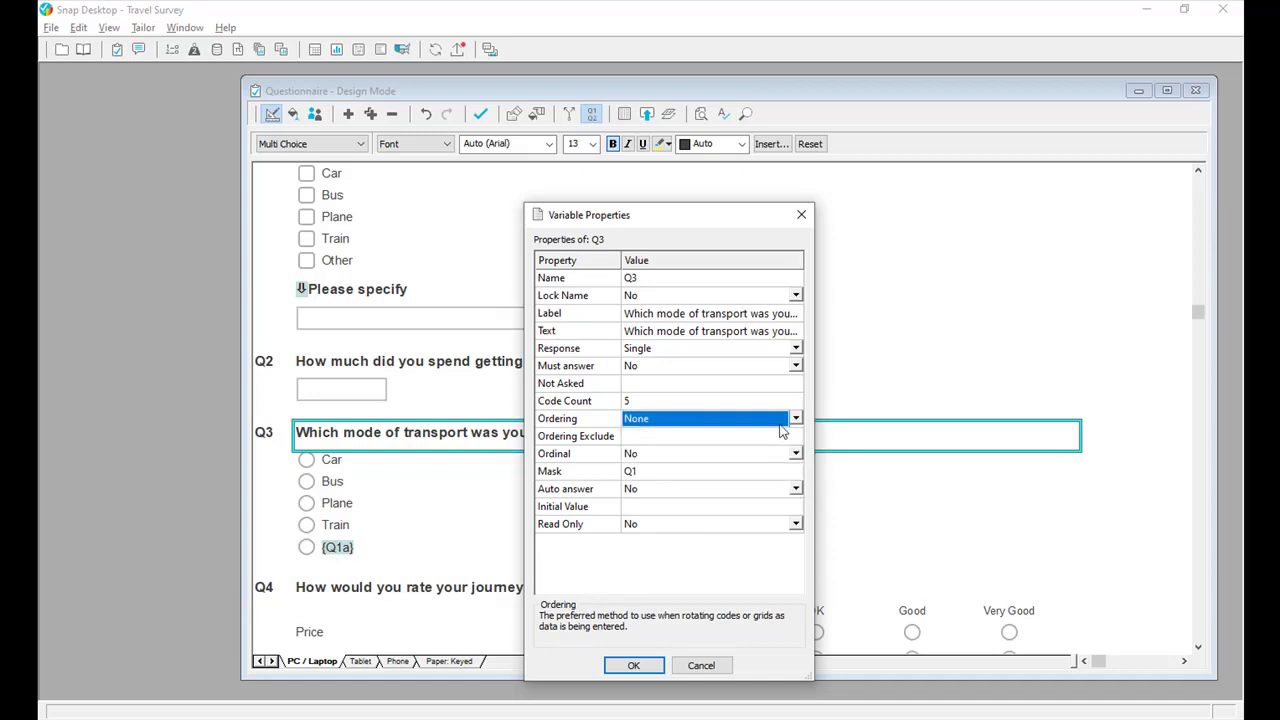
# Step: Set Q3's auto answer to Yes, apply the variable properties and save the questionnaire
pyautogui.click(796, 489)
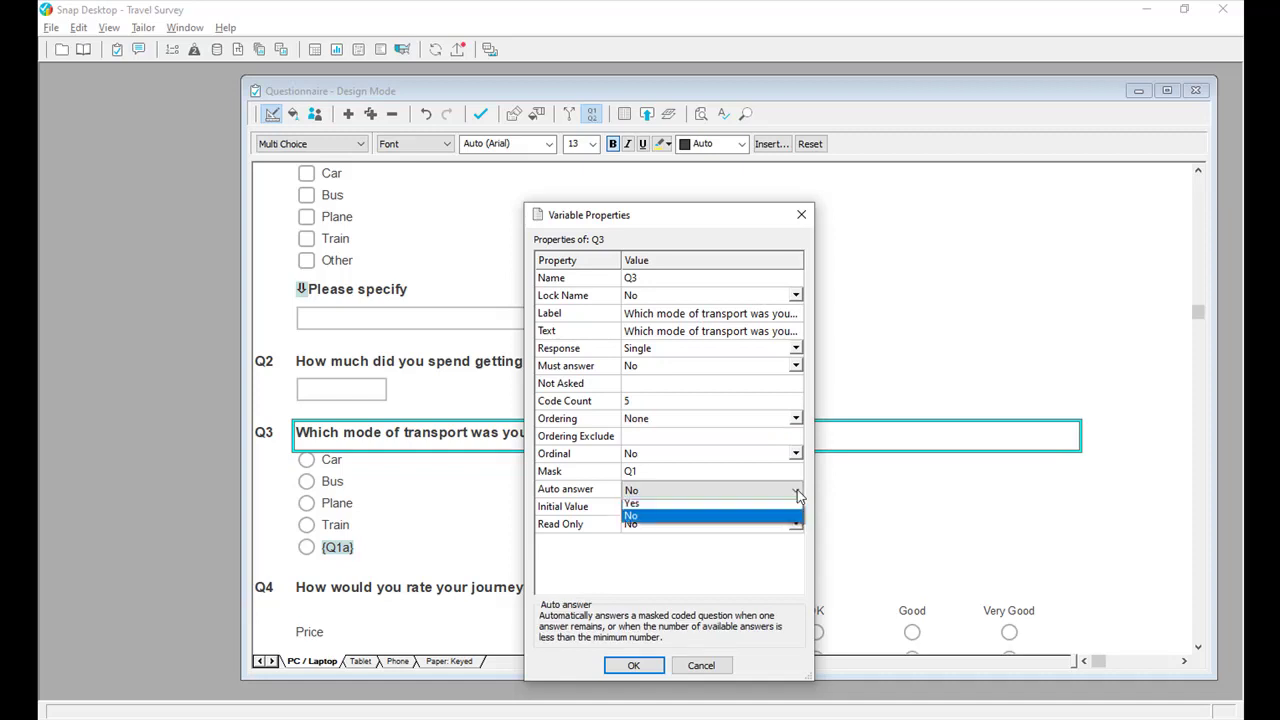
pyautogui.click(797, 508)
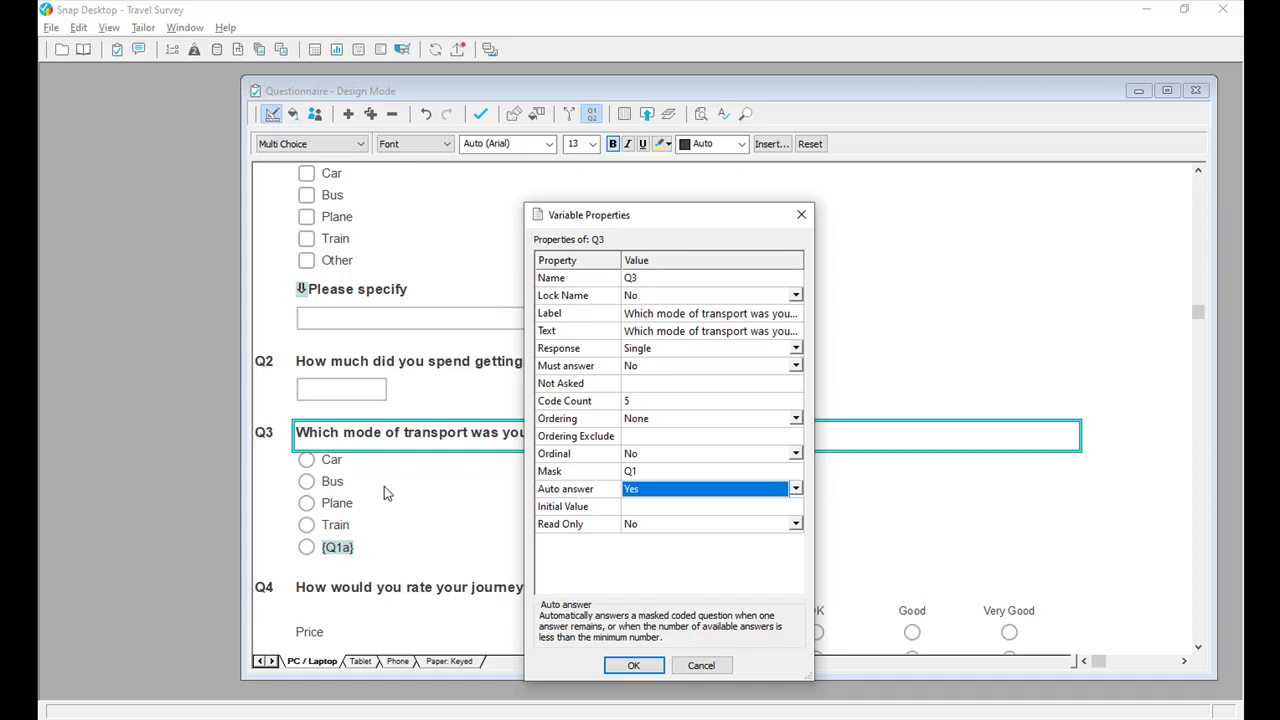
pyautogui.click(632, 666)
pyautogui.click(481, 116)
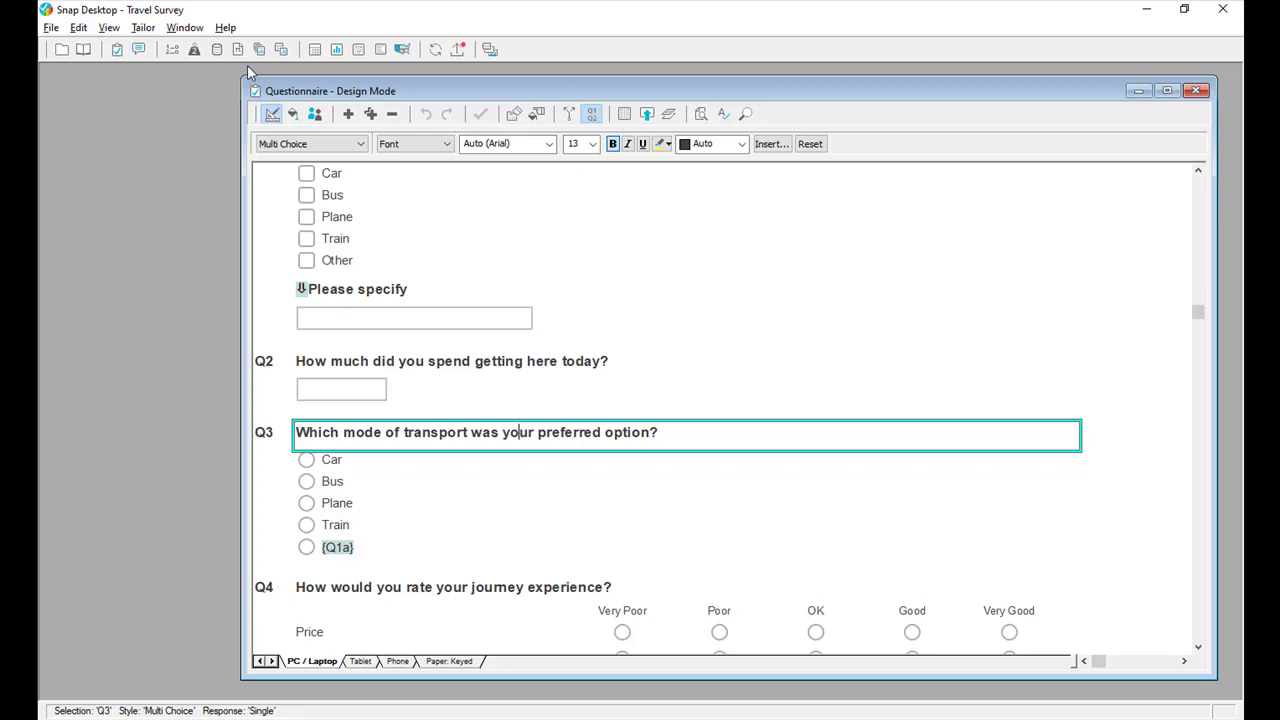
# Step: Return to the survey overview, switch to Snap Online in the browser and open the Travel Survey's data collection page
pyautogui.click(61, 50)
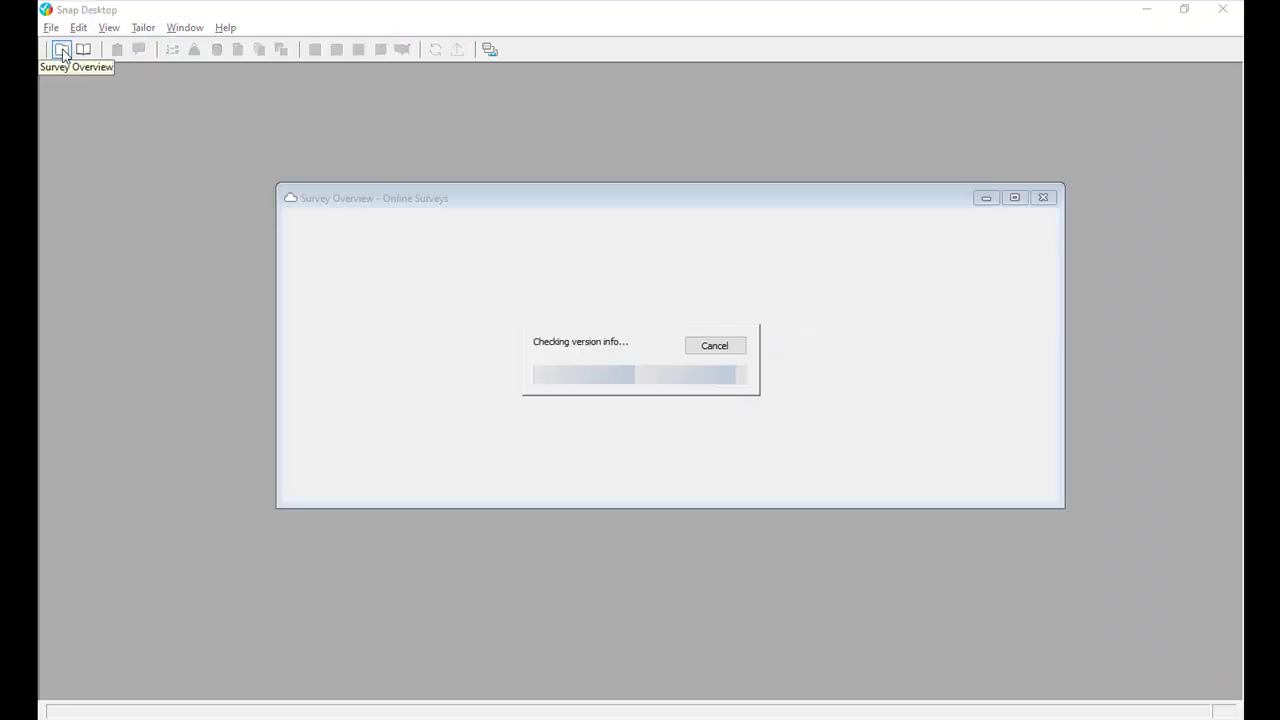
pyautogui.hotkey('alt', 'Tab')
pyautogui.hotkey('alt', 'Tab')
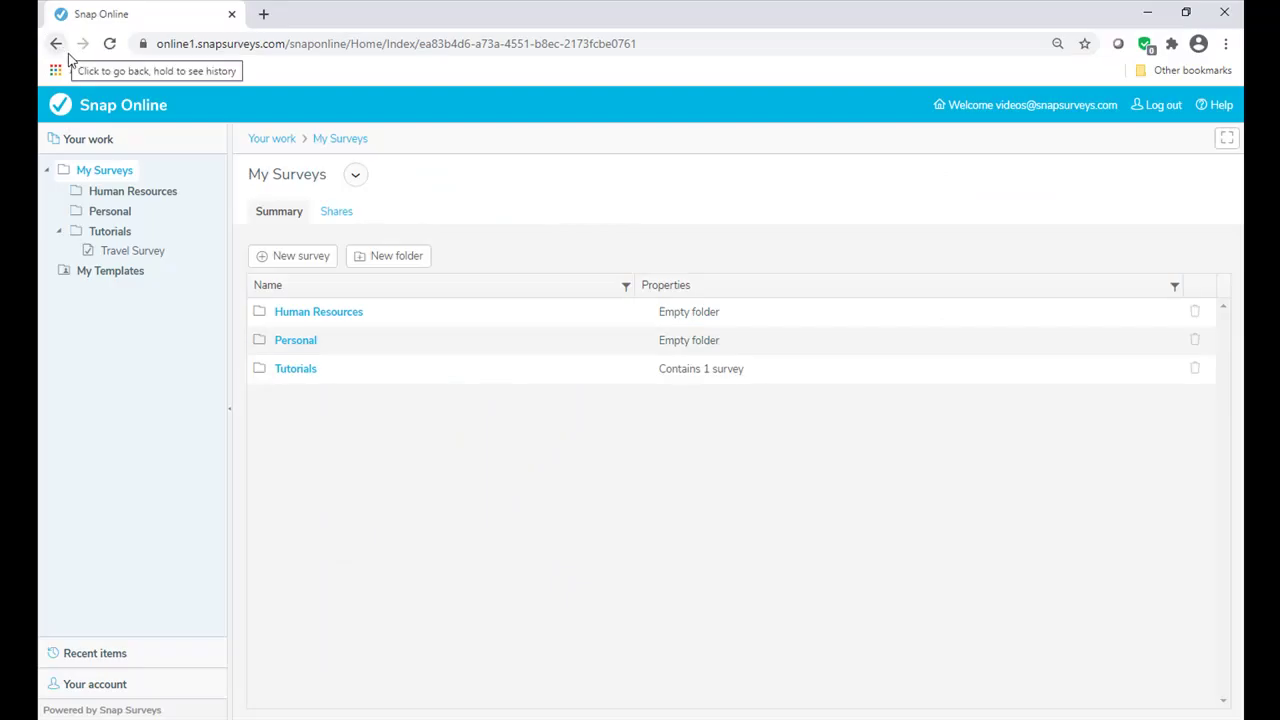
pyautogui.click(134, 251)
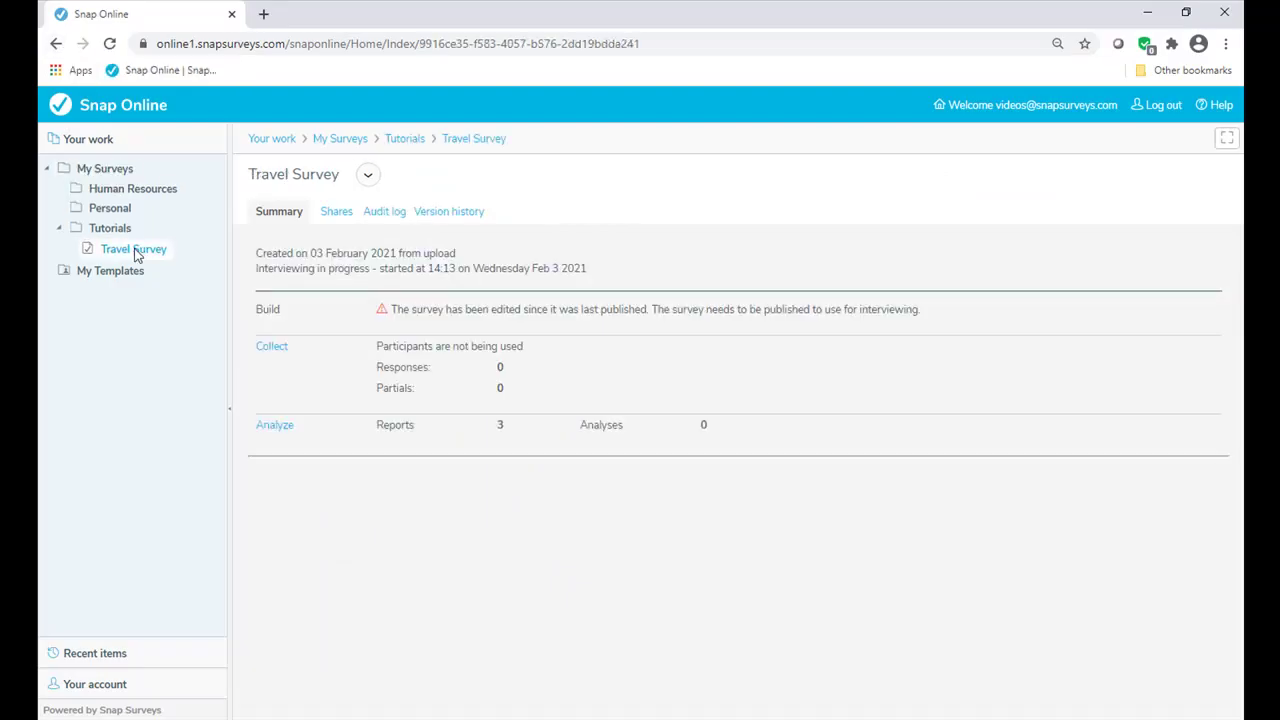
pyautogui.click(268, 350)
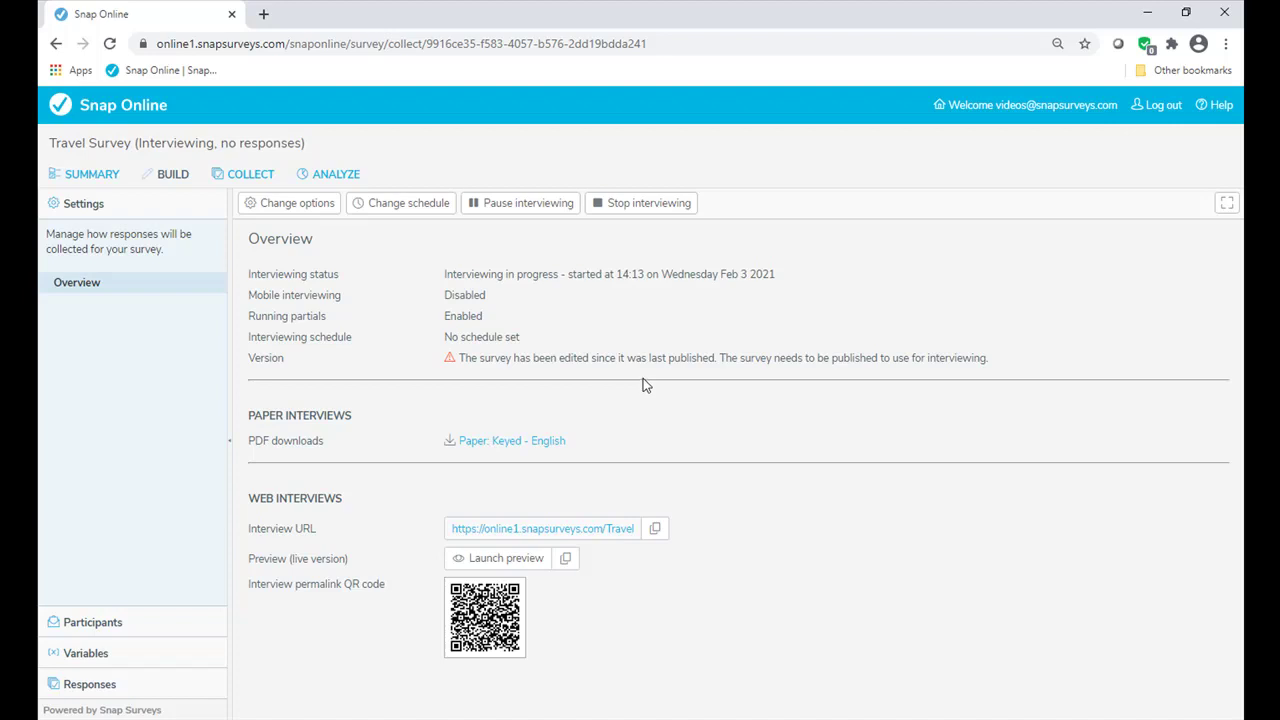
# Step: Pause interviewing for the Travel Survey and publish its current version
pyautogui.click(517, 212)
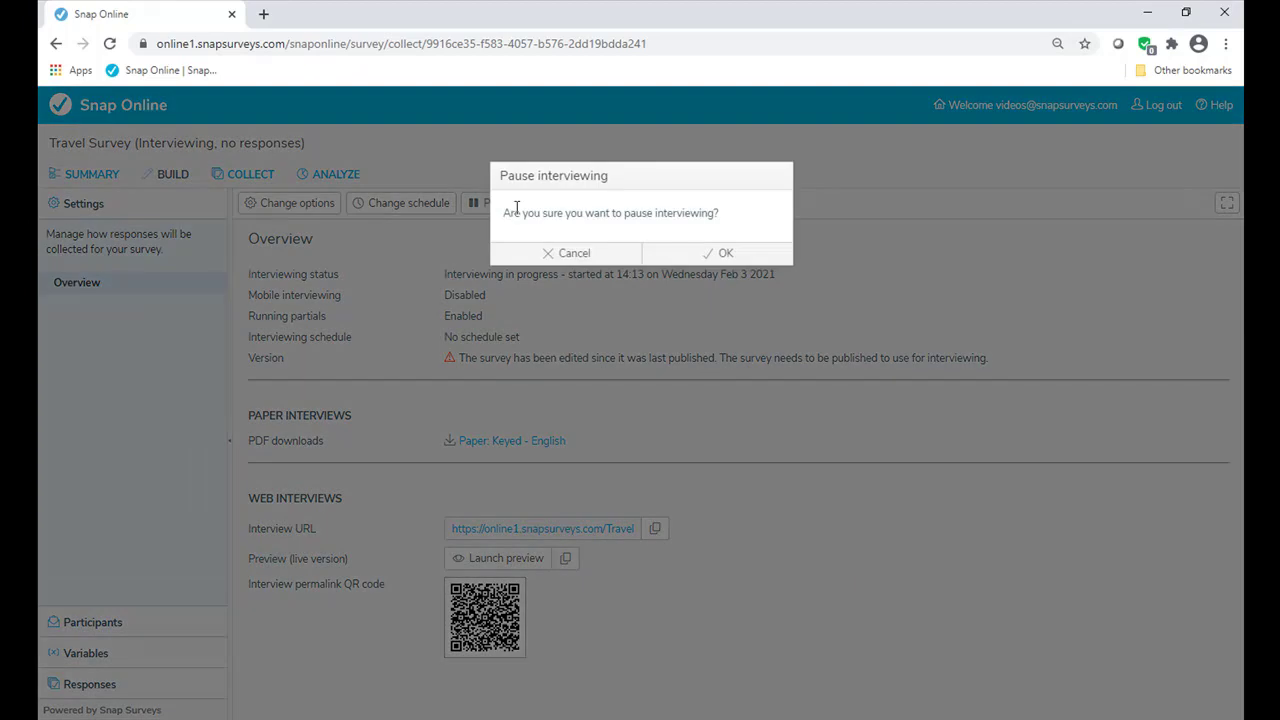
pyautogui.click(710, 254)
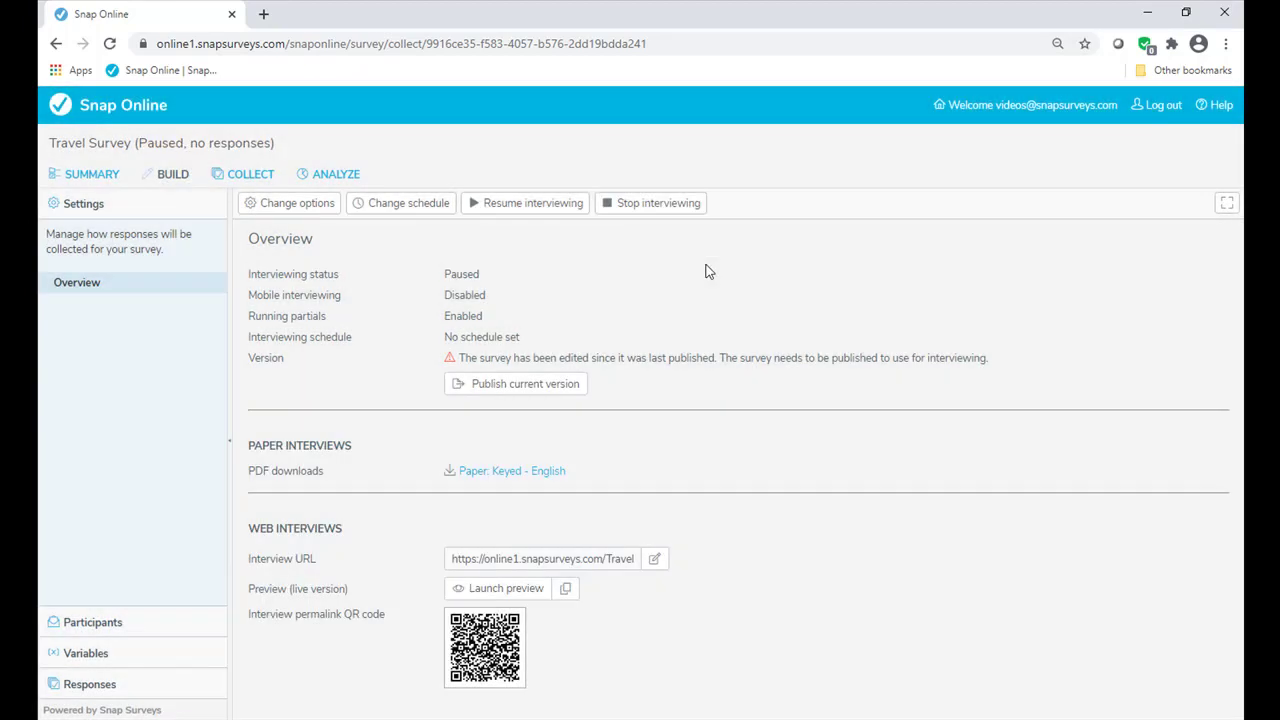
pyautogui.click(511, 390)
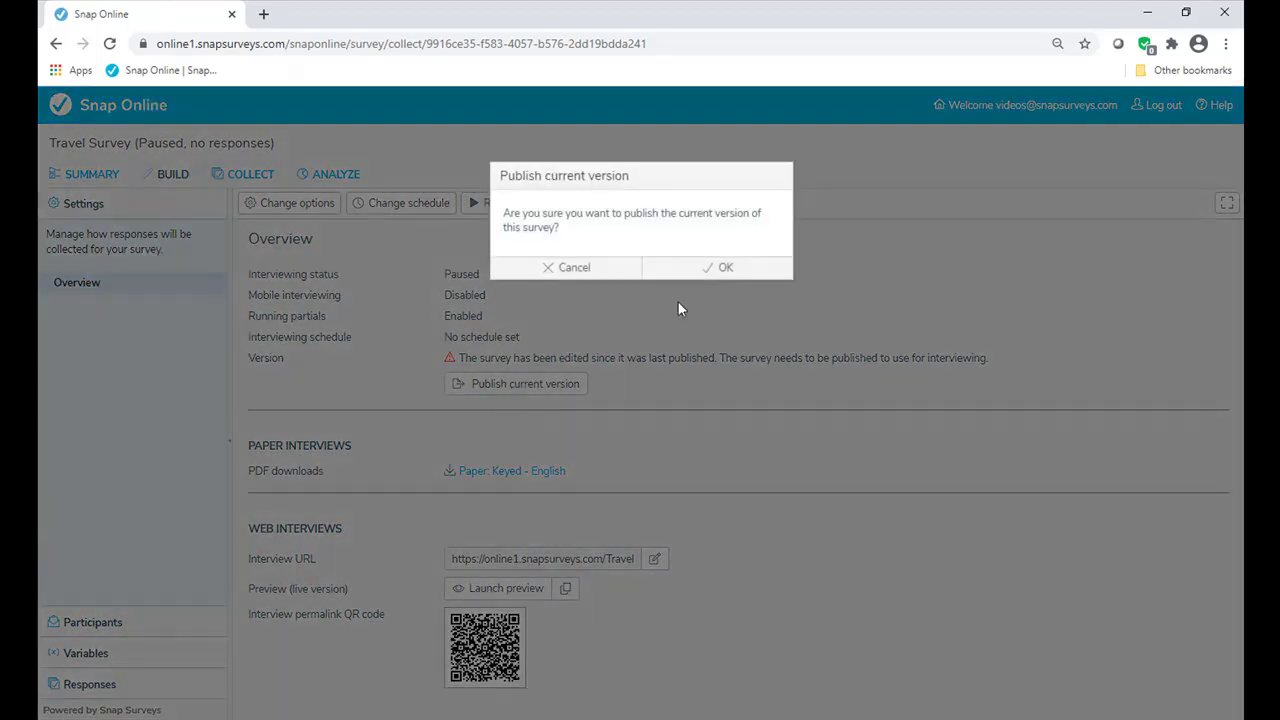
pyautogui.click(691, 274)
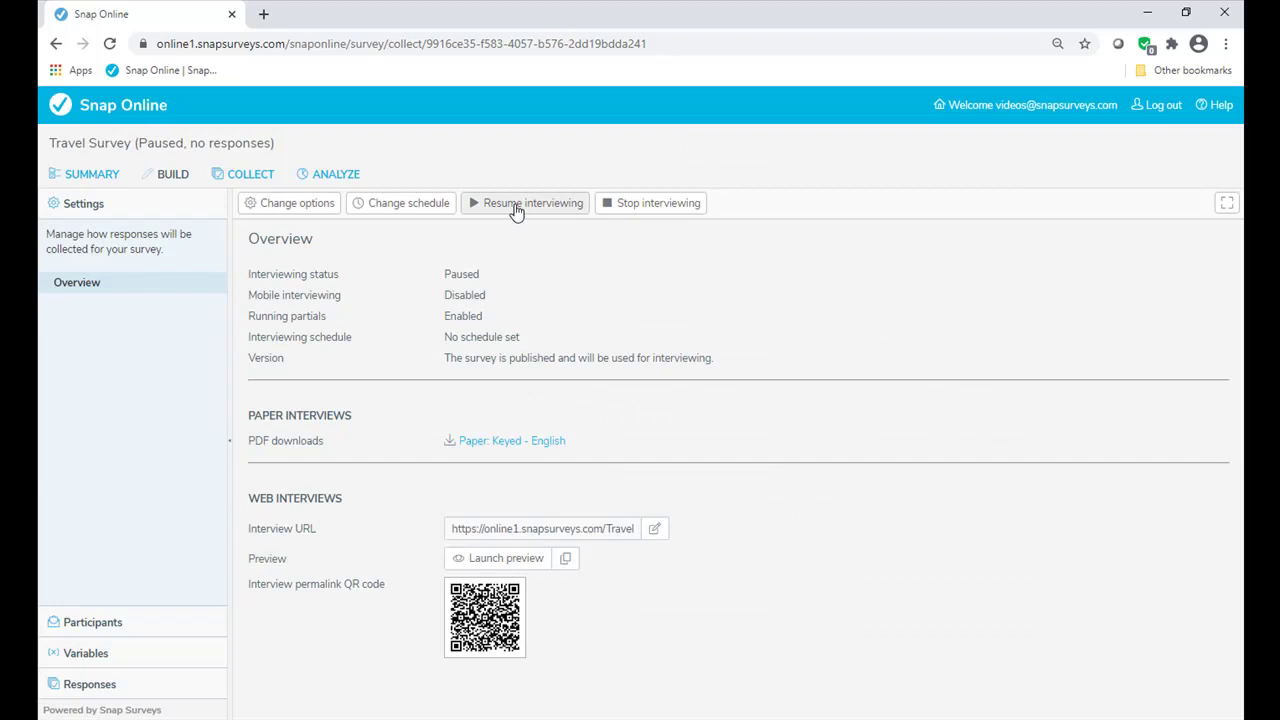
# Step: Resume interviewing immediately and start a preview of the published survey
pyautogui.click(516, 206)
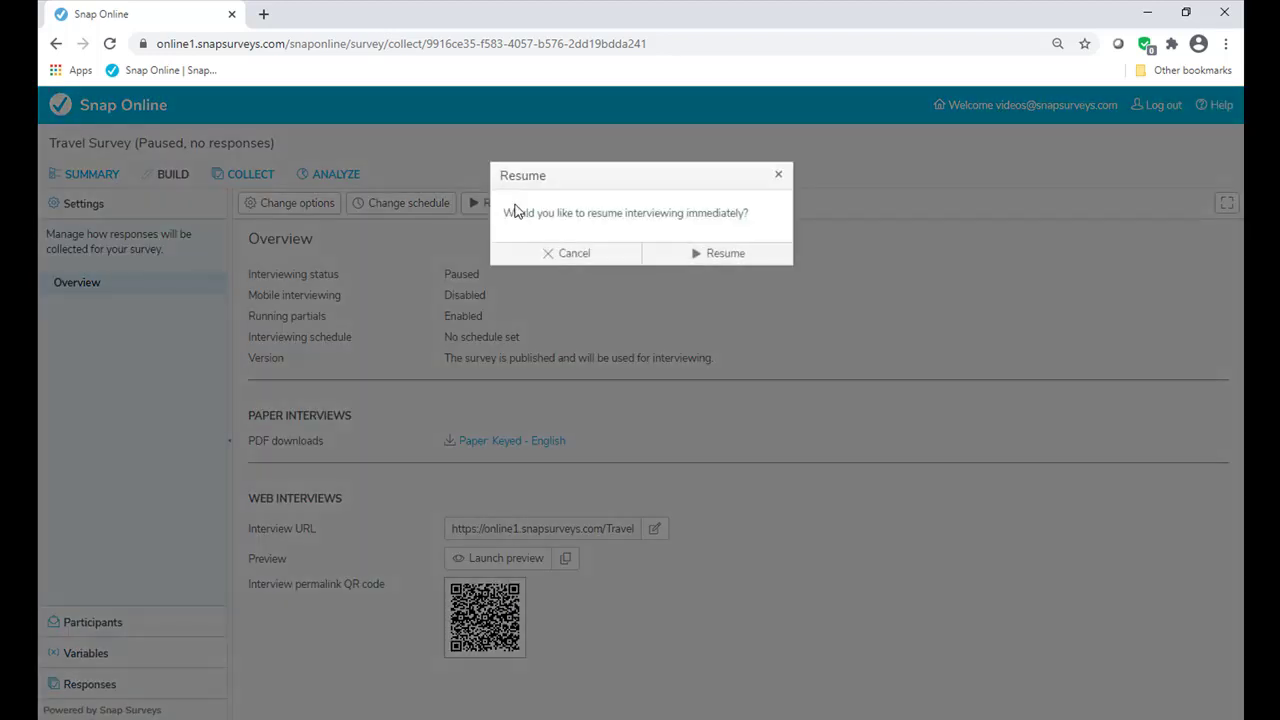
pyautogui.click(690, 256)
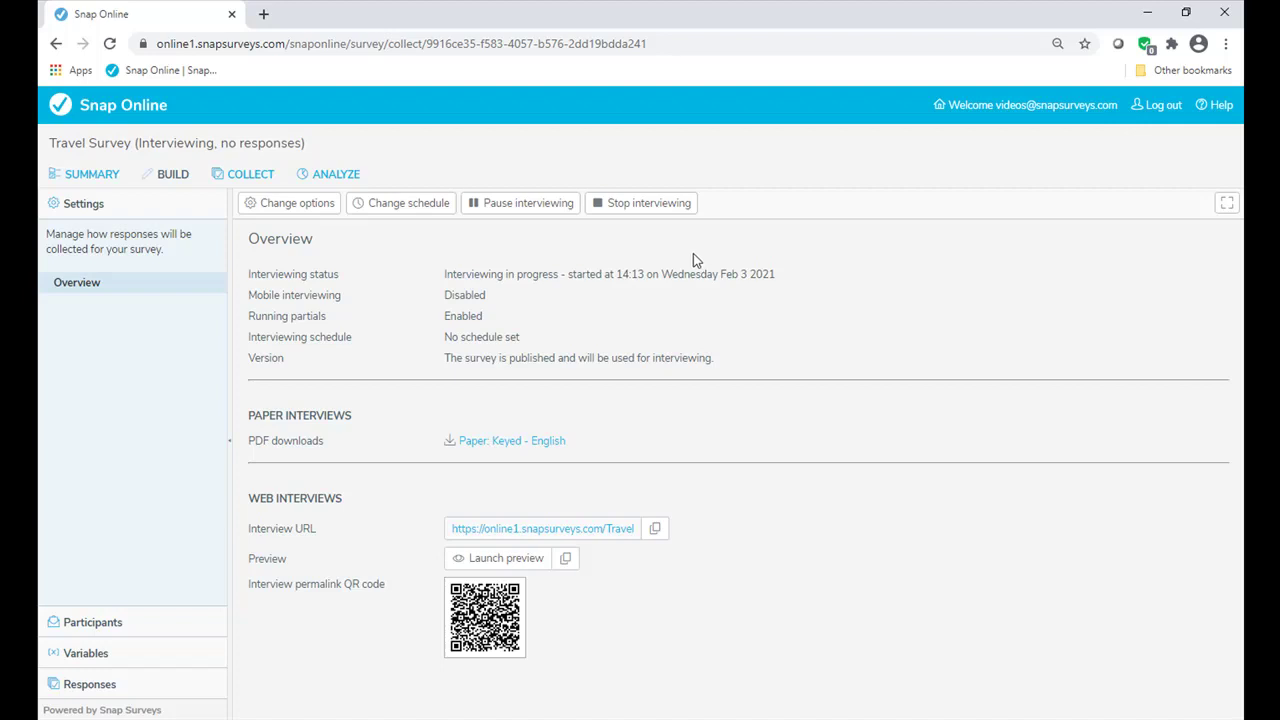
pyautogui.click(532, 562)
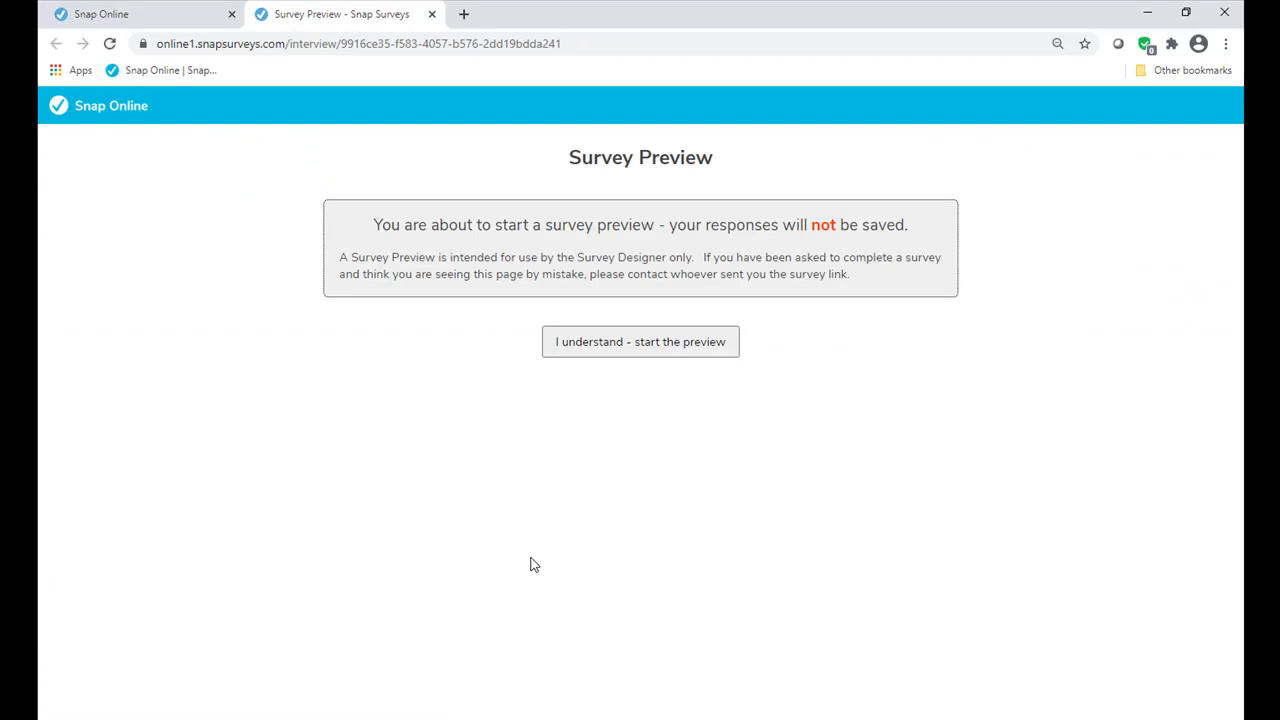
pyautogui.click(663, 342)
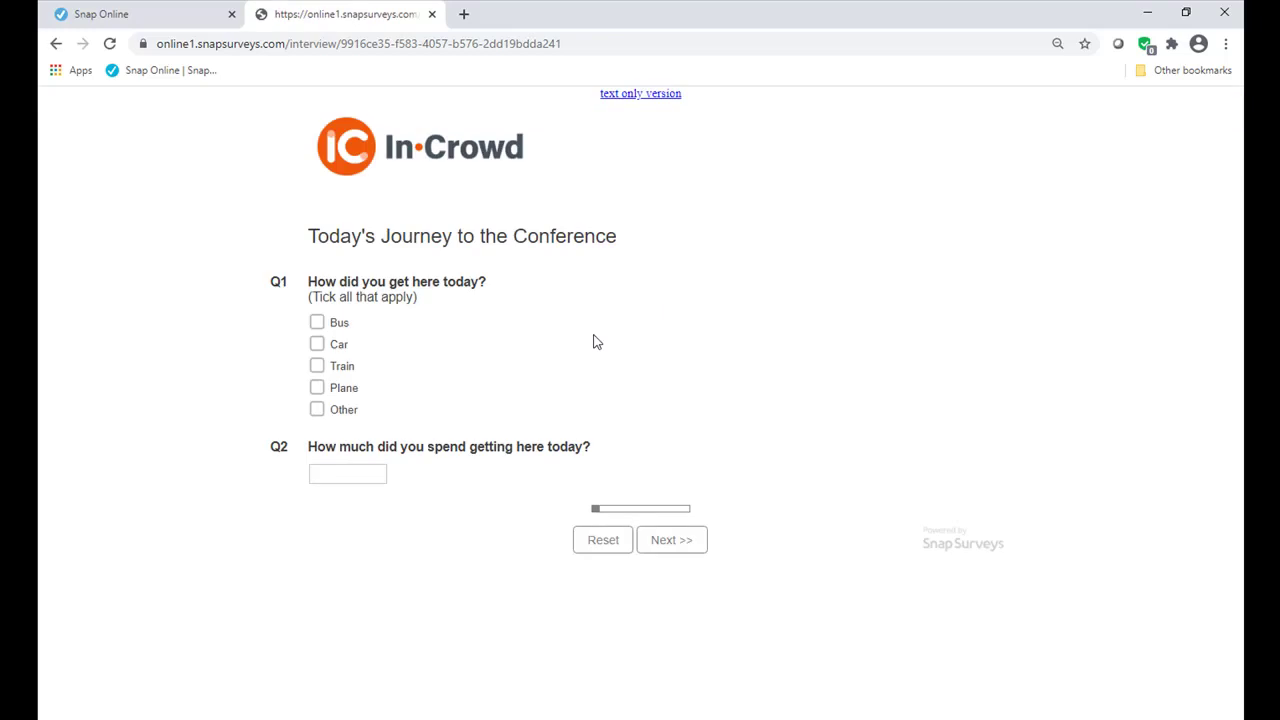
# Step: Answer Q1 with Bus, Train and Other, specifying "walked" as the other mode of transport
pyautogui.click(317, 322)
pyautogui.click(317, 366)
pyautogui.click(317, 409)
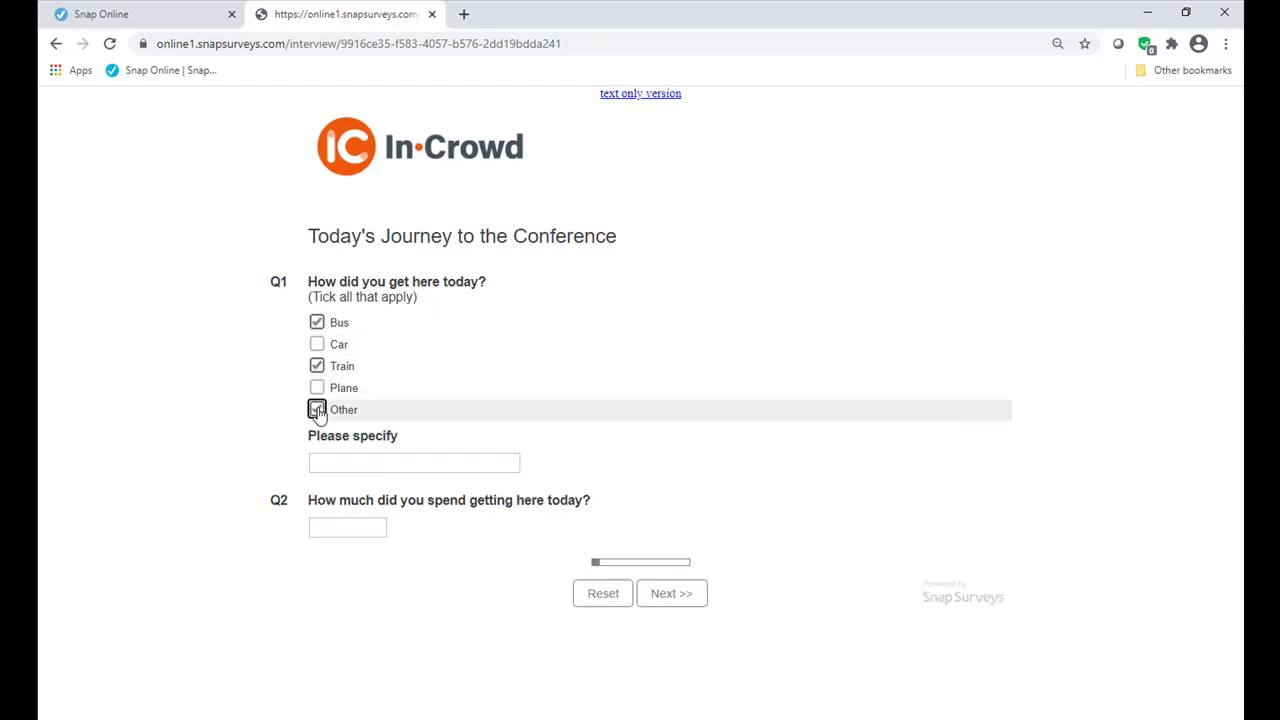
pyautogui.click(336, 463)
pyautogui.write('w')
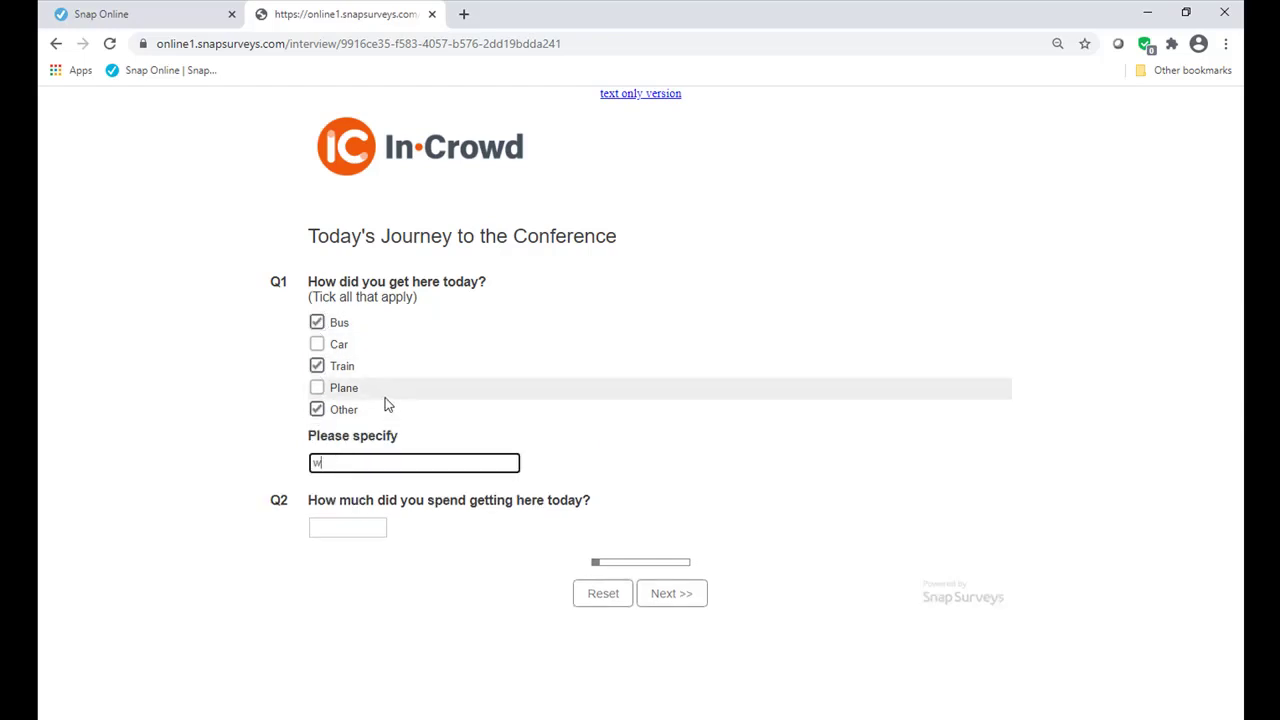
pyautogui.write('alked')
# Step: Try to continue past the page with £510 as the amount spent in Q2
pyautogui.click(357, 525)
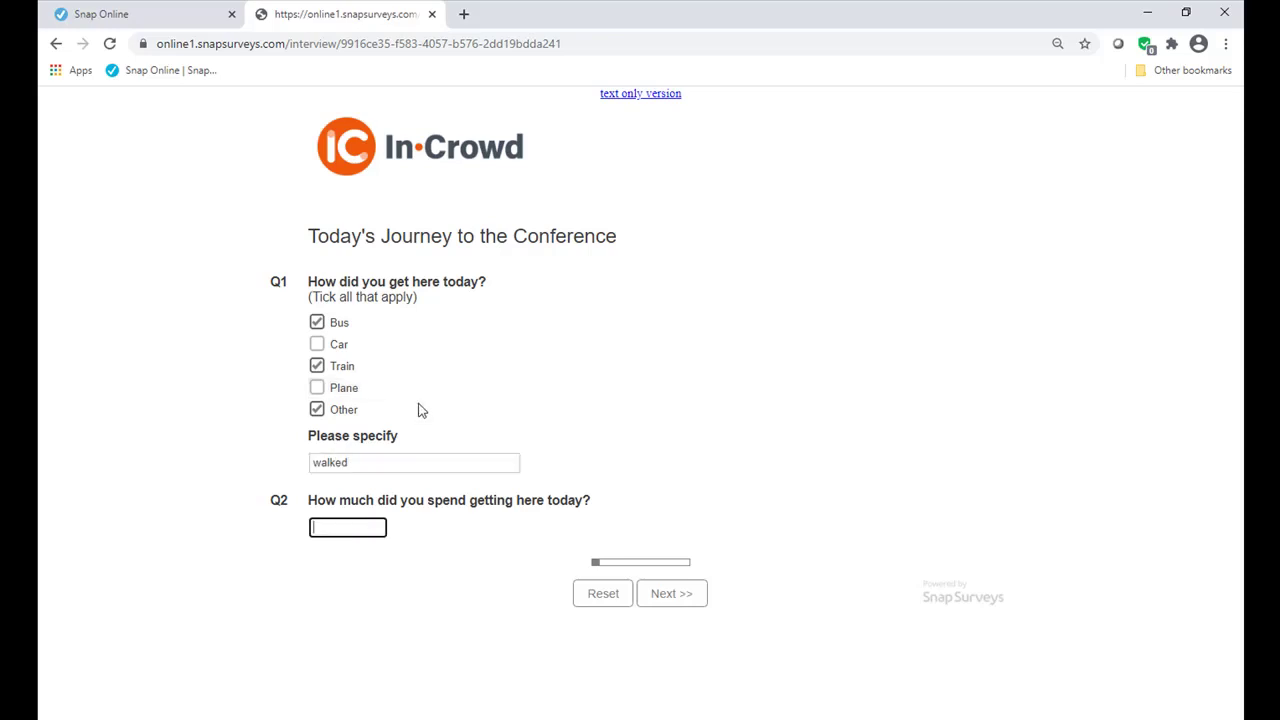
pyautogui.write('£510')
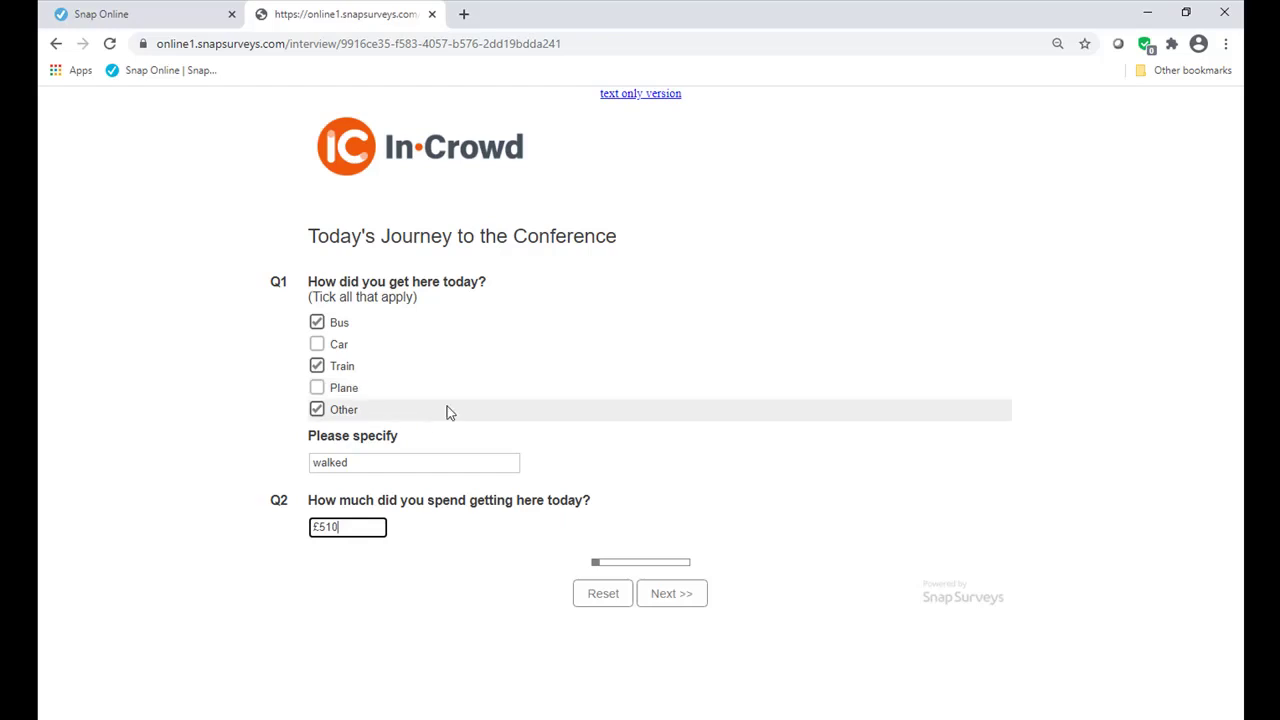
pyautogui.click(663, 597)
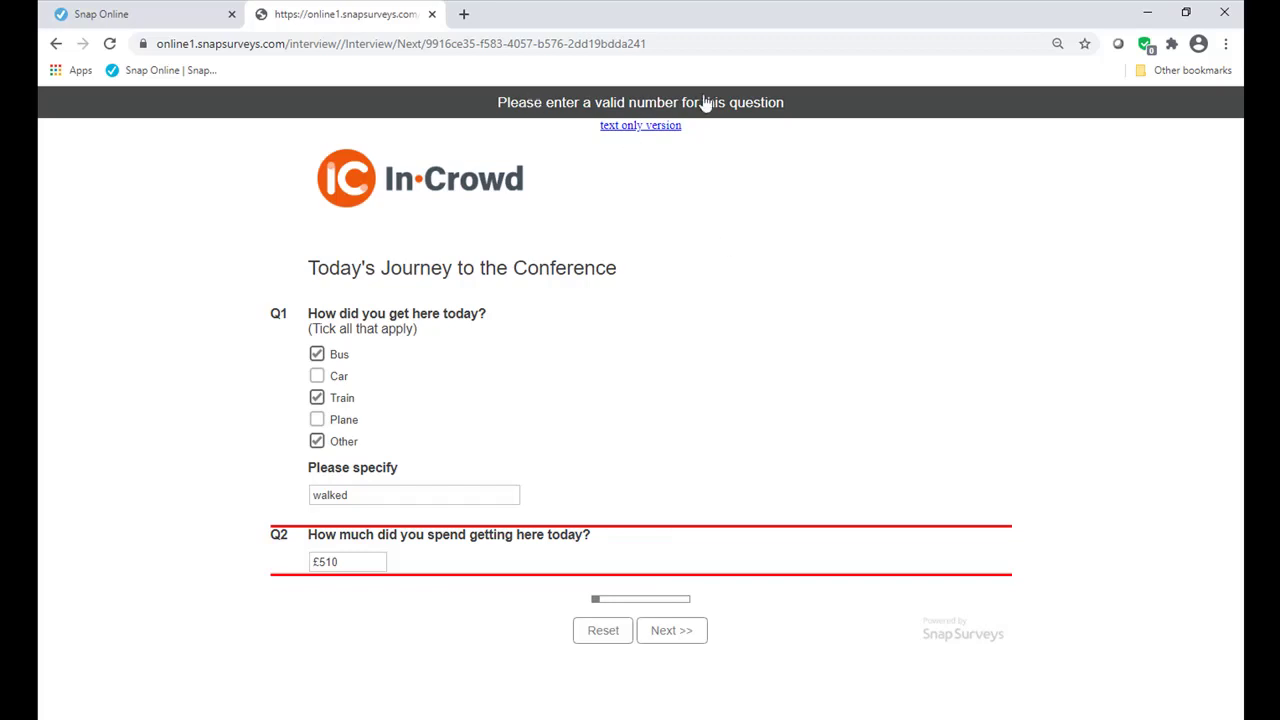
# Step: Replace the Q2 amount with £499.85 and continue to the following survey page
pyautogui.click(348, 561)
pyautogui.press('BackSpace')
pyautogui.press('BackSpace')
pyautogui.press('BackSpace')
pyautogui.write('499.85')
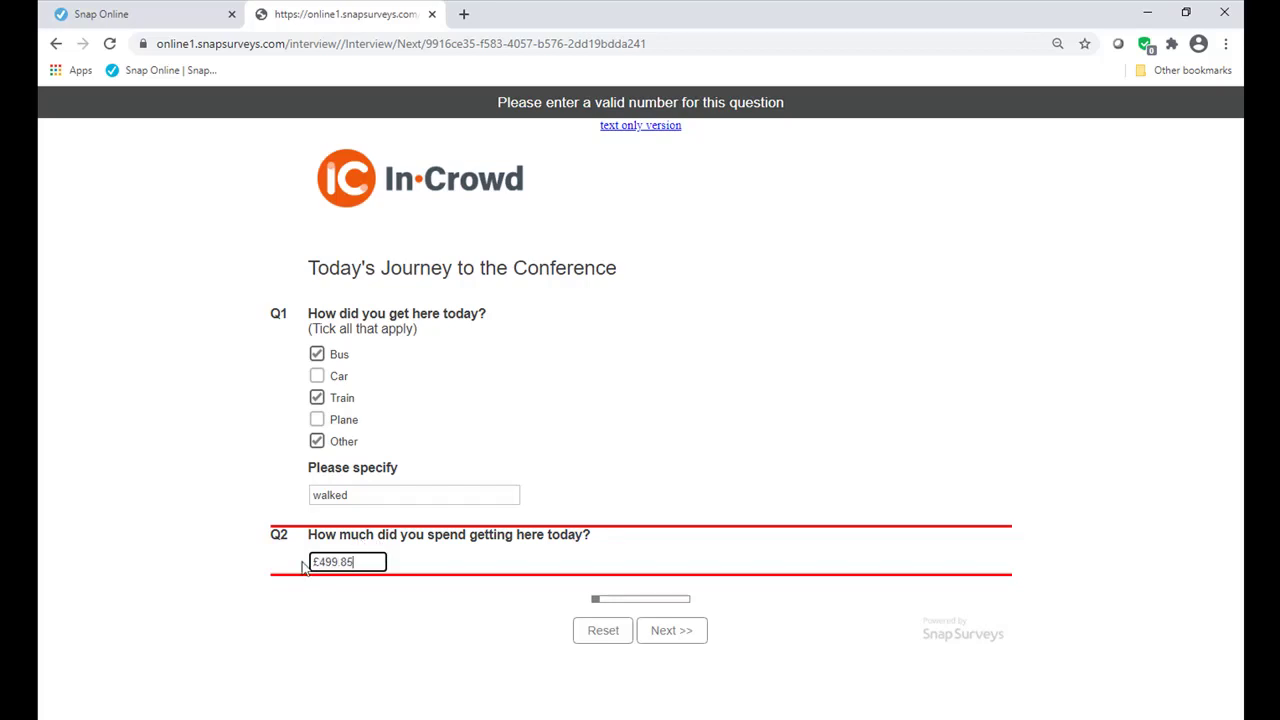
pyautogui.click(657, 636)
pyautogui.click(677, 636)
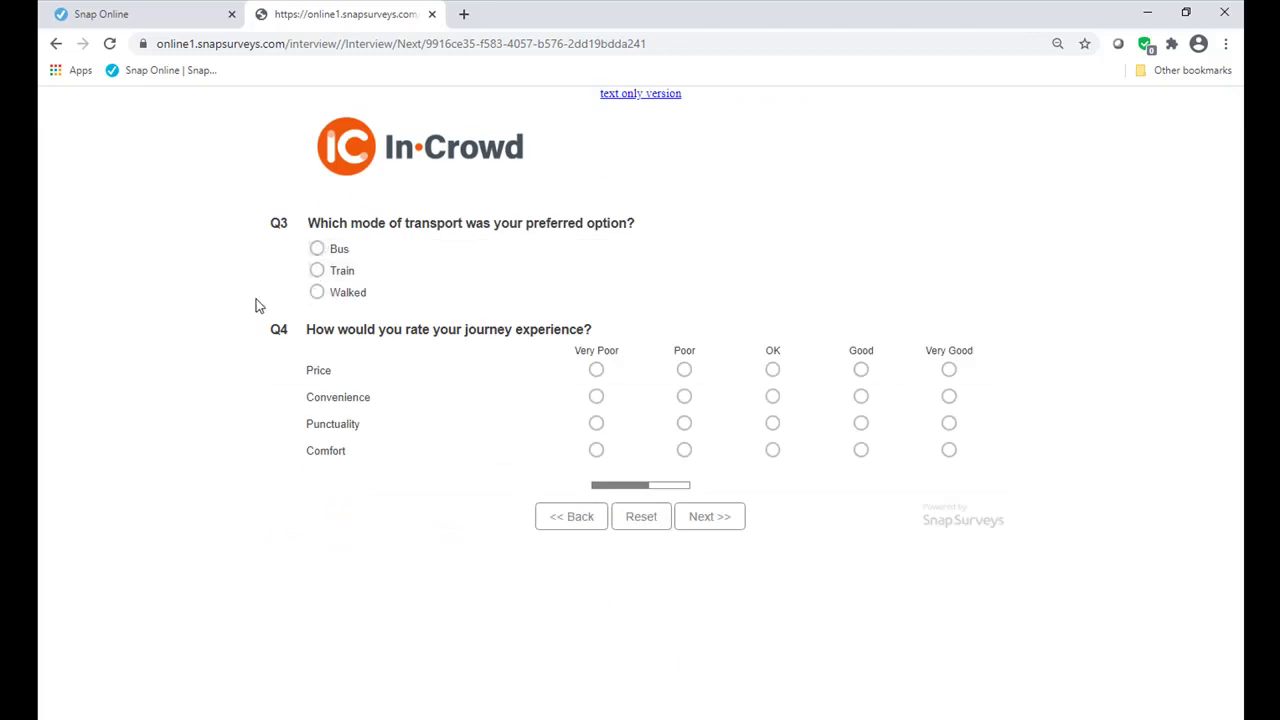
# Step: Choose Train in Q3, rate Price and Punctuality Very Poor and Convenience and Comfort Poor in Q4, and continue
pyautogui.click(336, 274)
pyautogui.click(594, 372)
pyautogui.click(684, 397)
pyautogui.click(596, 424)
pyautogui.click(684, 450)
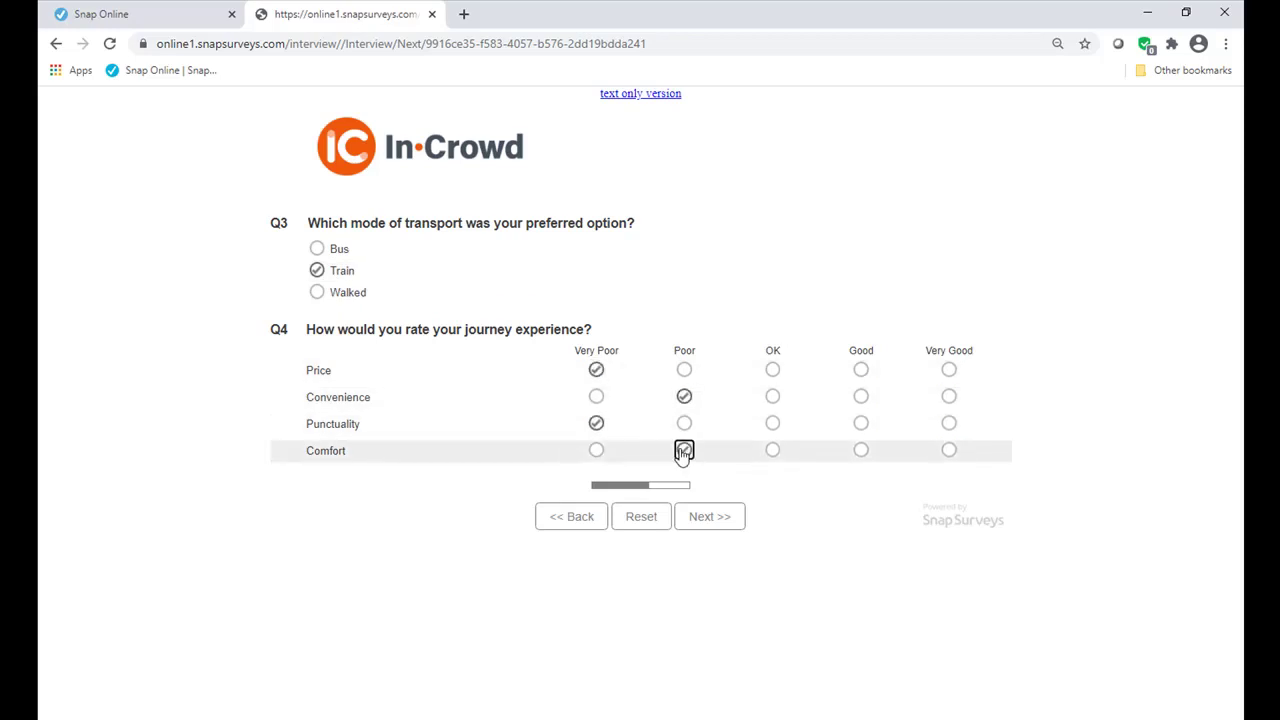
pyautogui.click(711, 518)
# Step: Answer Q5 with Female and Q6 with 45 to 64, and submit the survey
pyautogui.click(316, 270)
pyautogui.click(317, 378)
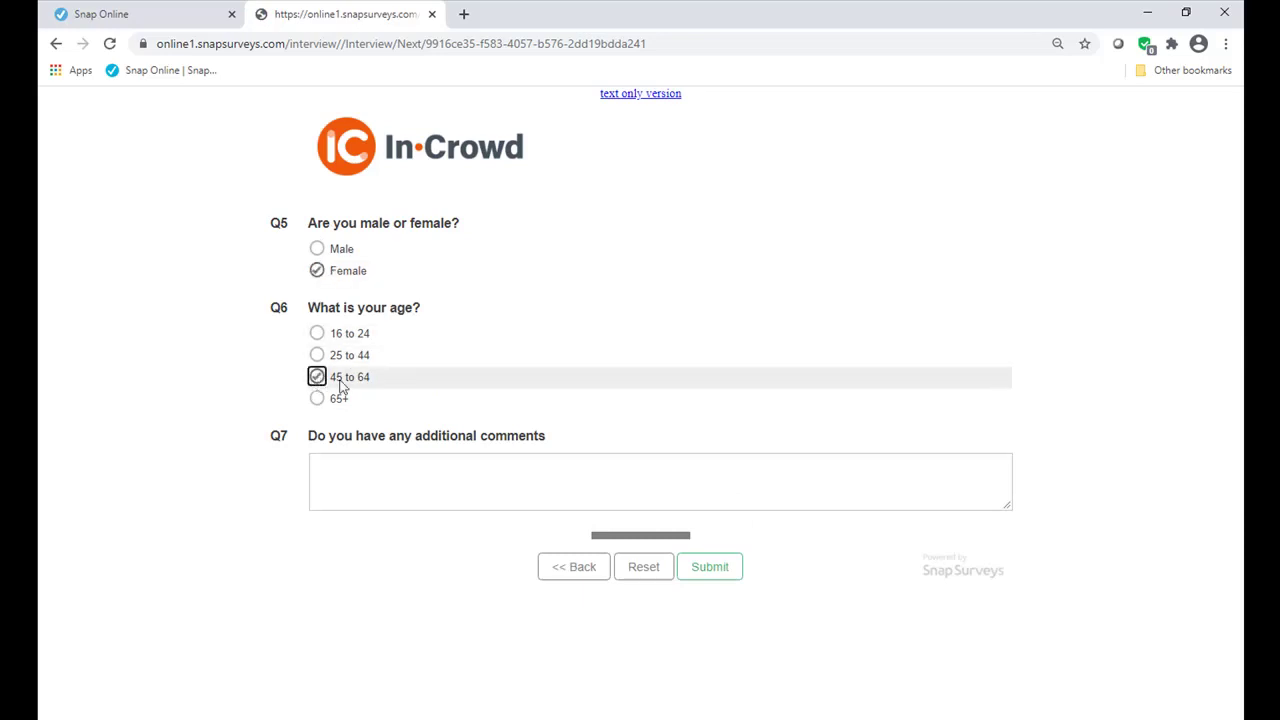
pyautogui.click(699, 568)
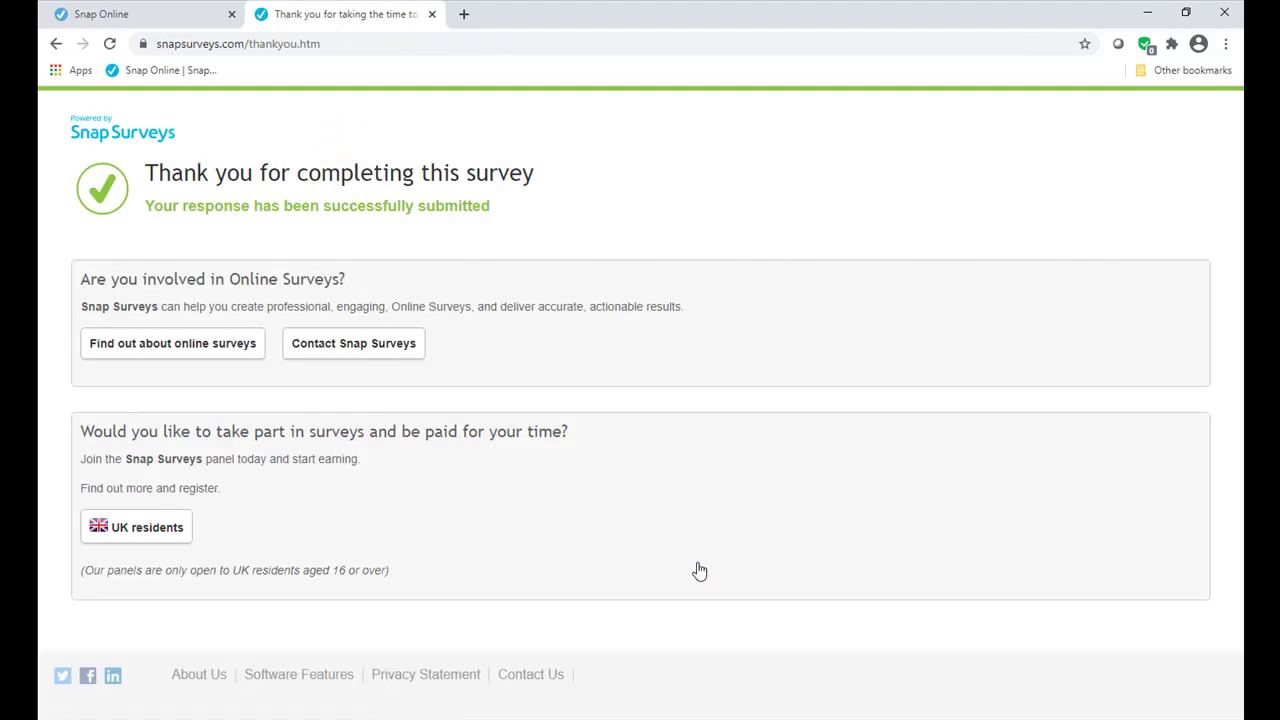